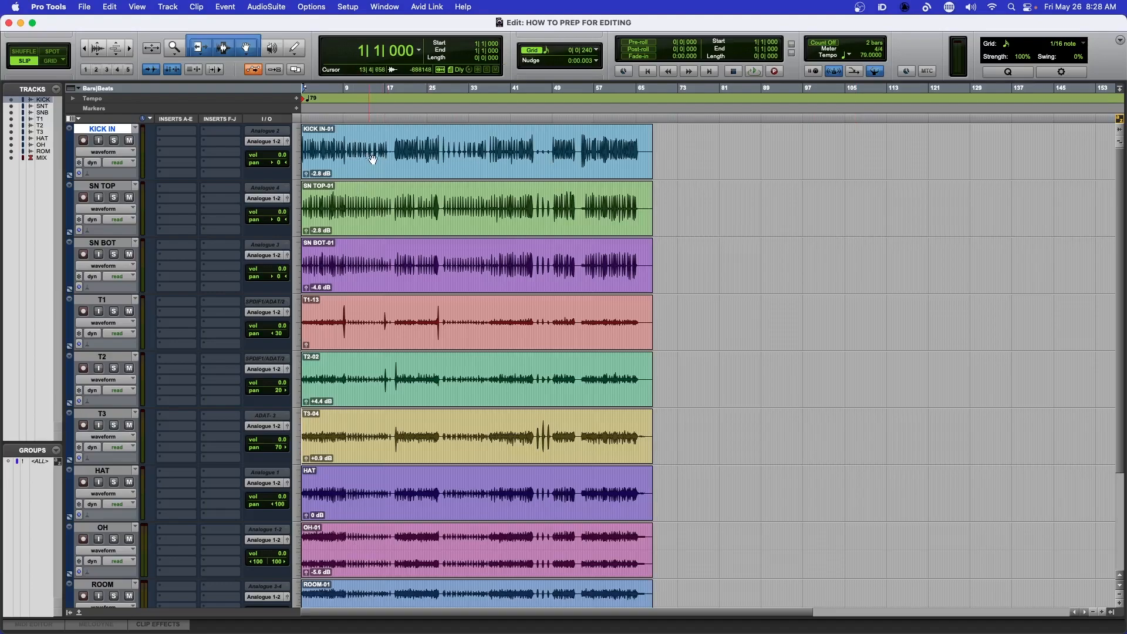
Examine the drum tracks in the mixer and timeline, inspecting how the hits around bar 23 line up with the grid.
{"action": "scroll", "coordinate": [389, 164], "scroll_direction": "down", "scroll_amount": 3}
{"action": "key", "text": "super+equal"}
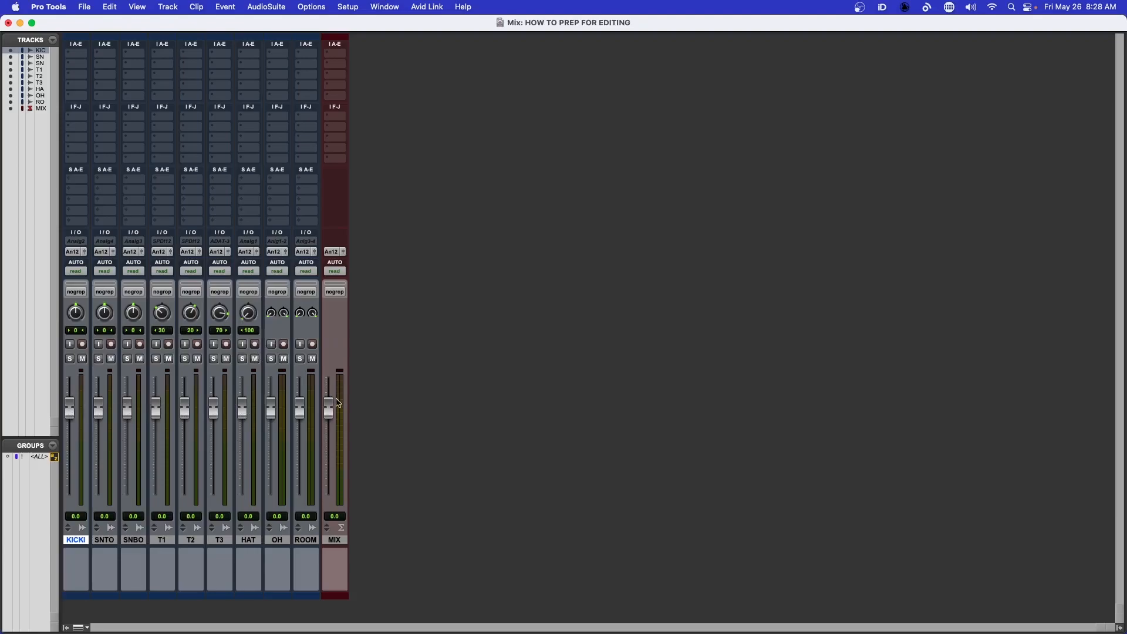
{"action": "key", "text": "super+equal"}
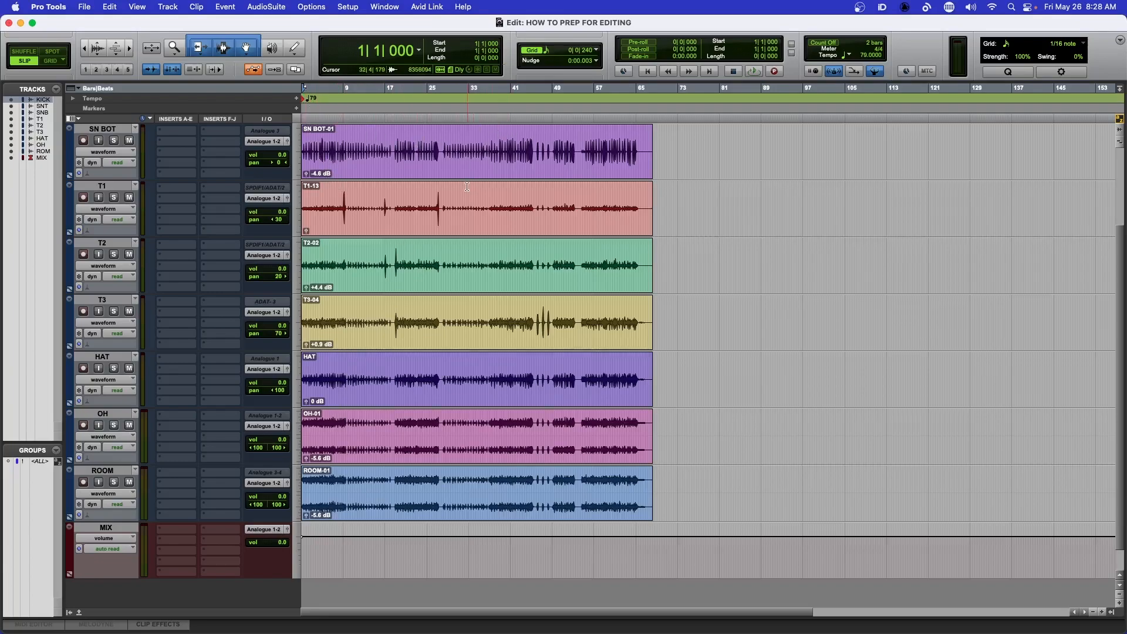
{"action": "left_click", "coordinate": [418, 144]}
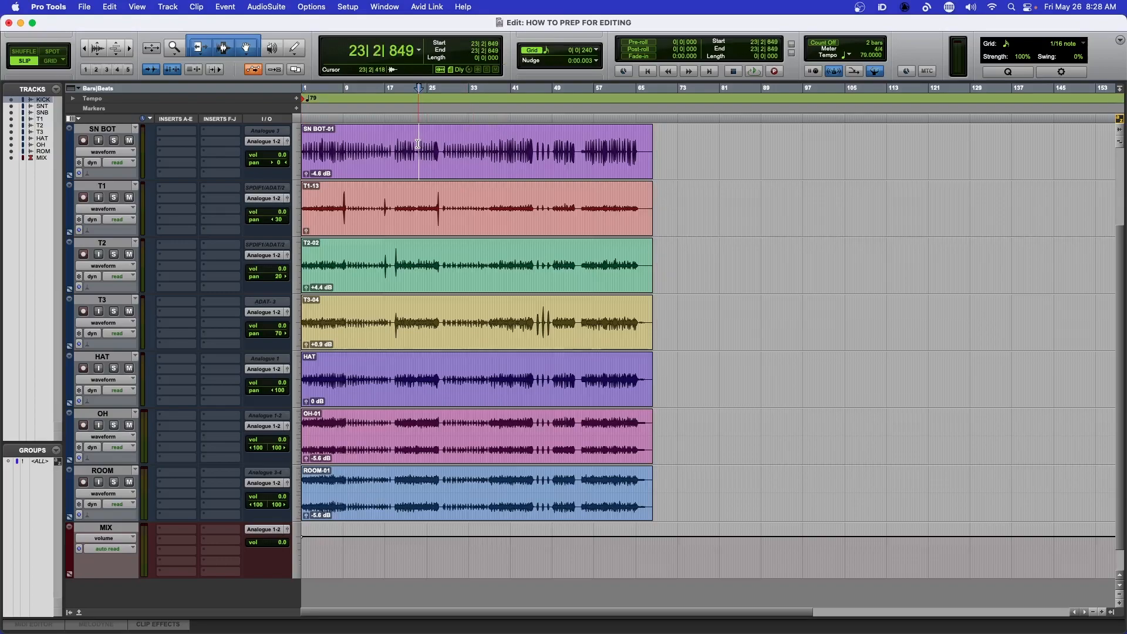
{"action": "key", "text": "super+bracketright"}
{"action": "key", "text": "super+bracketright"}
{"action": "key", "text": "super+bracketright"}
{"action": "key", "text": "super+bracketright"}
{"action": "key", "text": "super+bracketright"}
{"action": "key", "text": "super+bracketright"}
{"action": "key", "text": "super+bracketright"}
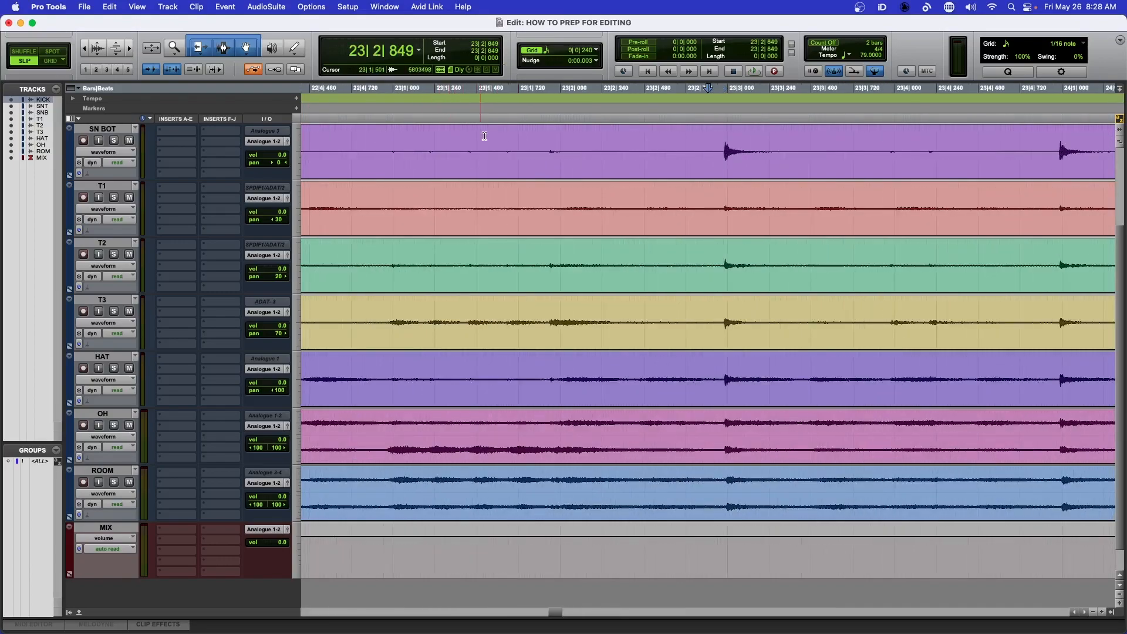
{"action": "key", "text": "super+bracketright"}
{"action": "key", "text": "super+bracketright"}
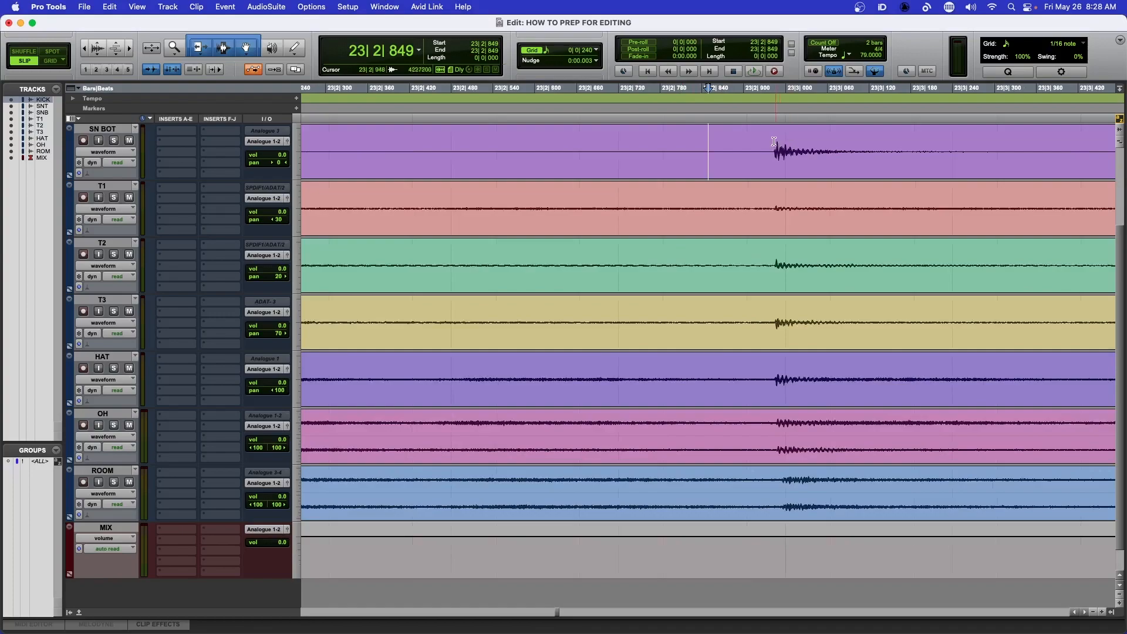
{"action": "scroll", "coordinate": [771, 142], "scroll_direction": "right", "scroll_amount": 10}
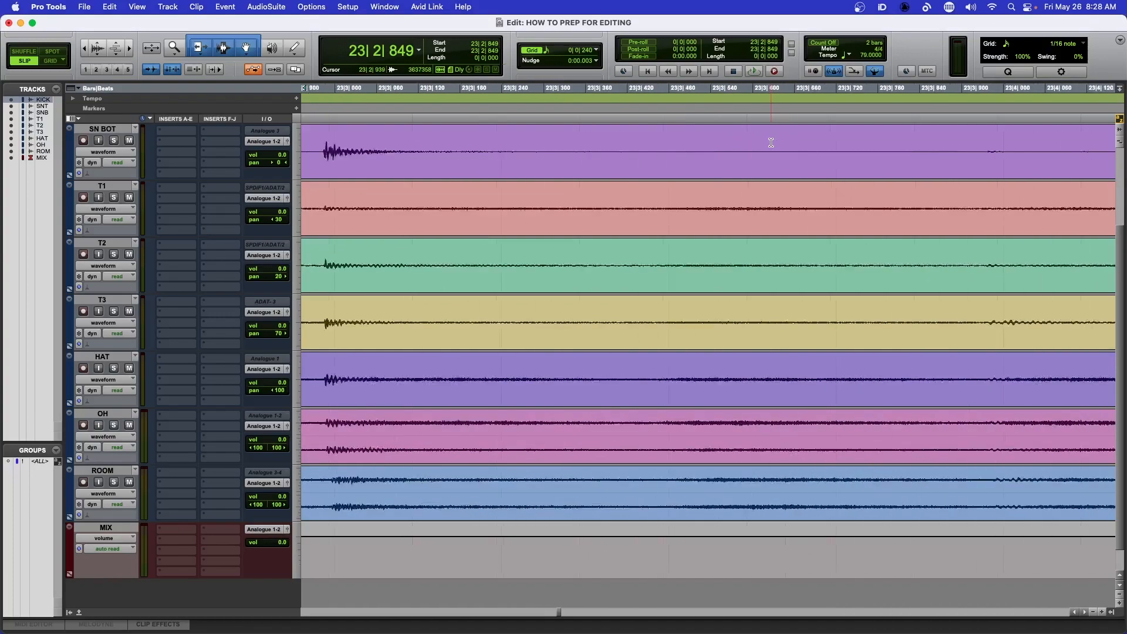
{"action": "scroll", "coordinate": [771, 142], "scroll_direction": "right", "scroll_amount": 2}
{"action": "key", "text": "r"}
{"action": "key", "text": "r"}
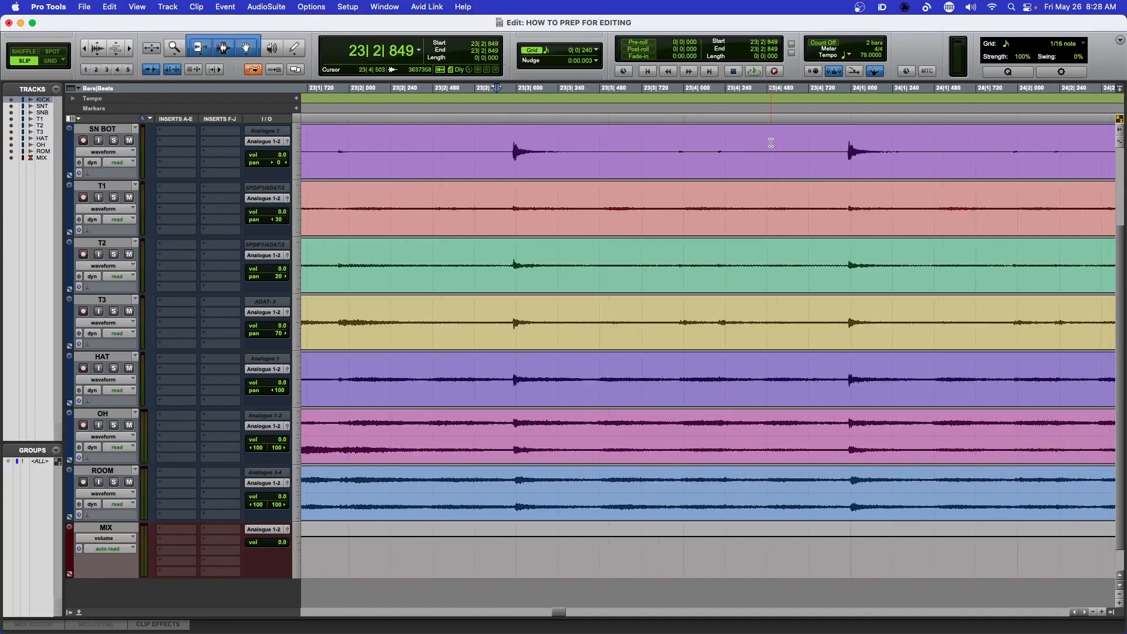
{"action": "key", "text": "t"}
{"action": "key", "text": "super+s"}
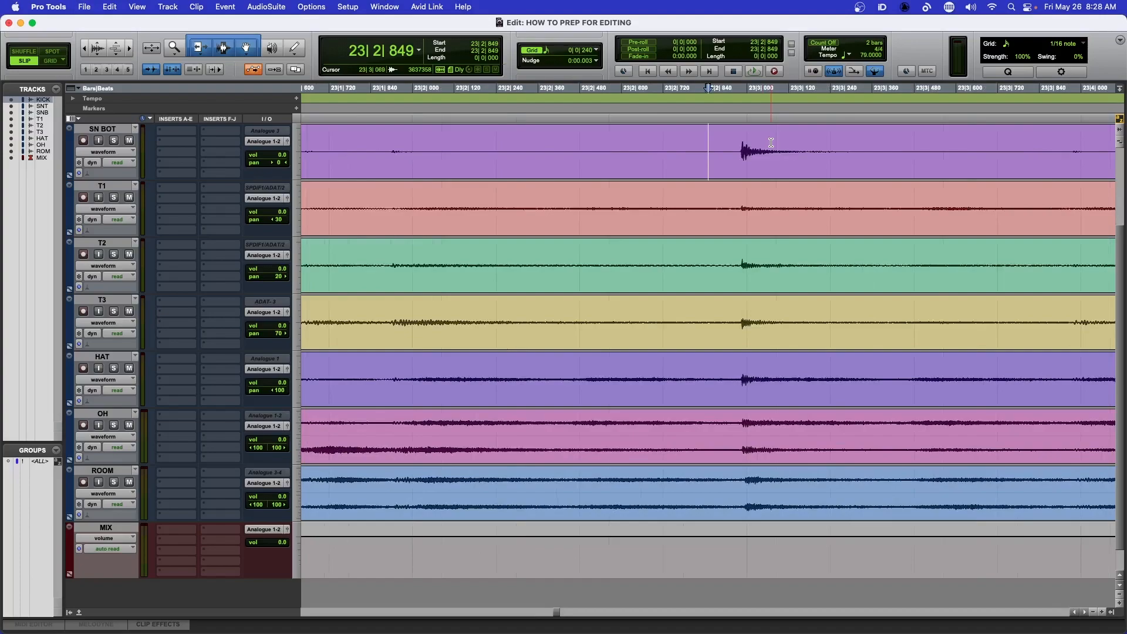
{"action": "scroll", "coordinate": [771, 142], "scroll_direction": "right", "scroll_amount": 2}
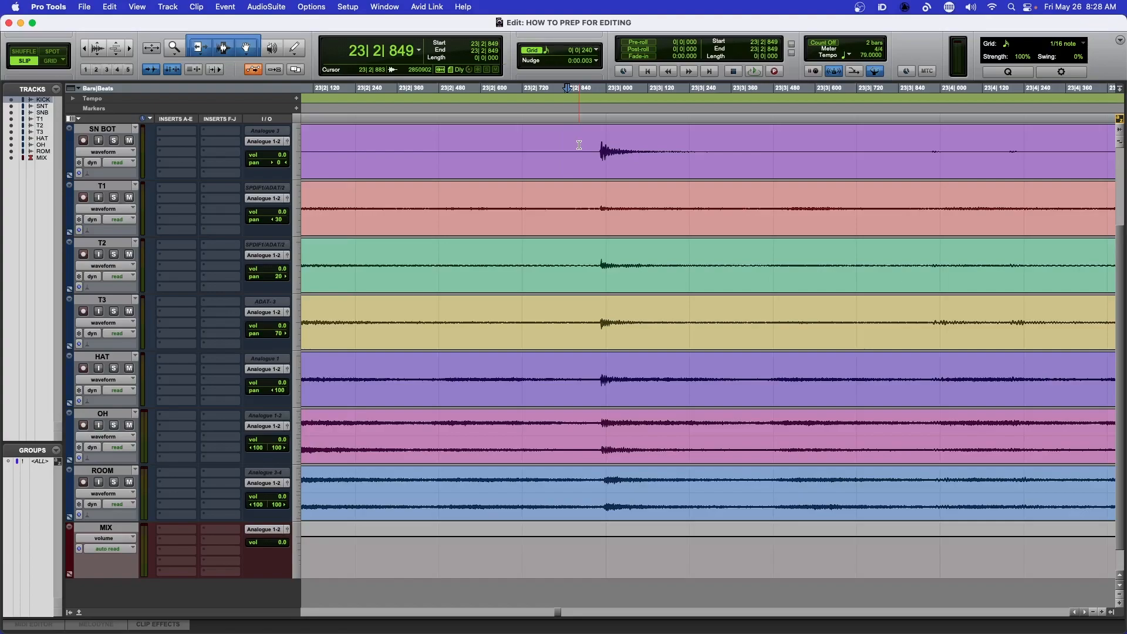
{"action": "key", "text": "r"}
{"action": "key", "text": "r"}
{"action": "key", "text": "r"}
{"action": "key", "text": "r"}
{"action": "key", "text": "r"}
{"action": "key", "text": "r"}
{"action": "key", "text": "r"}
{"action": "key", "text": "r"}
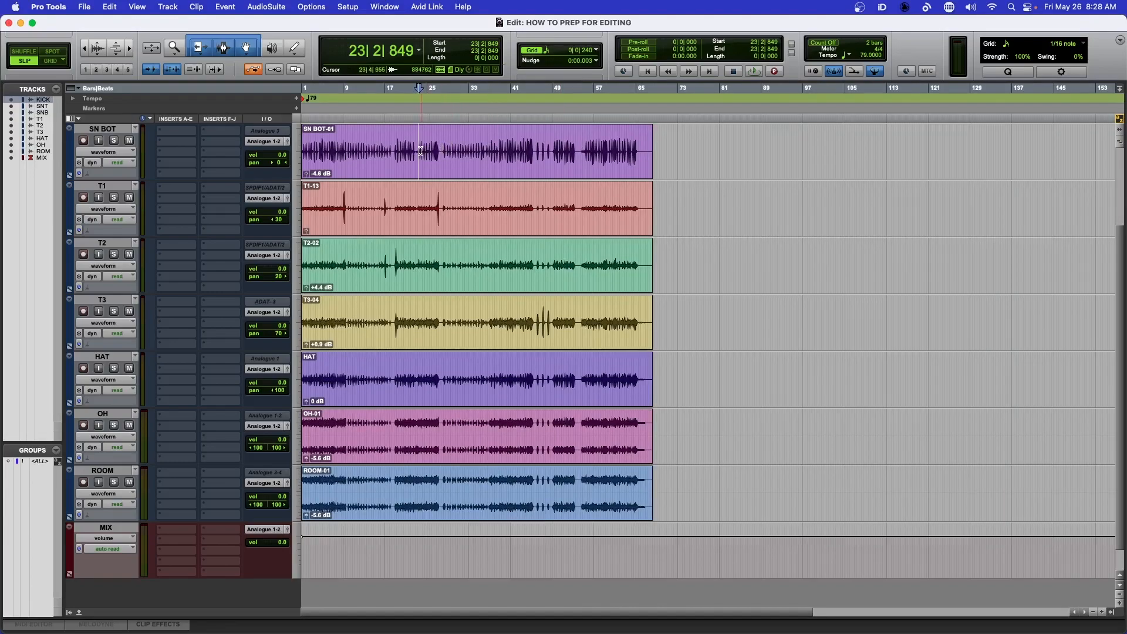
Pull every mixer fader down to -∞ together using the ALL group, and switch the group off again.
{"action": "key", "text": "super+equal"}
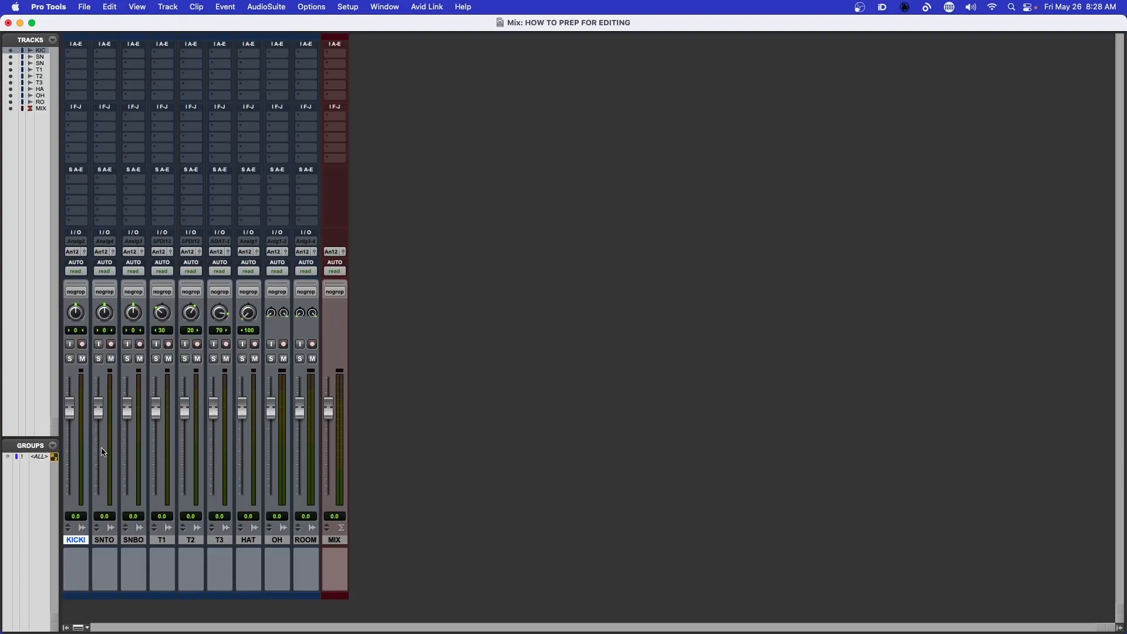
{"action": "left_click", "coordinate": [32, 456]}
{"action": "left_click_drag", "start_coordinate": [70, 408], "coordinate": [75, 539]}
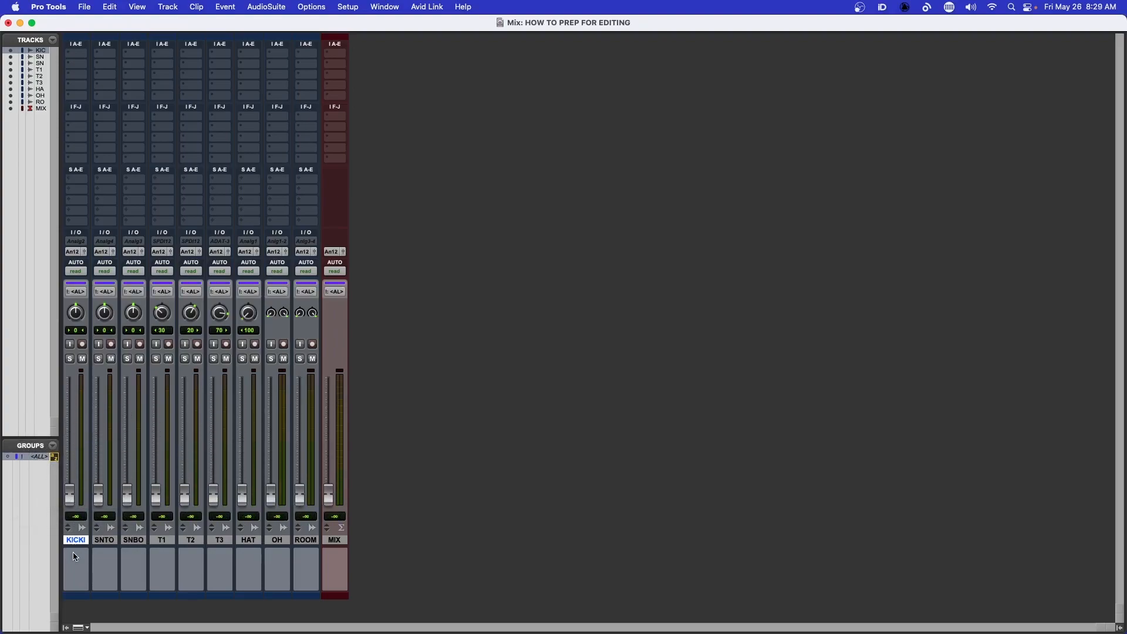
{"action": "right_click", "coordinate": [37, 457]}
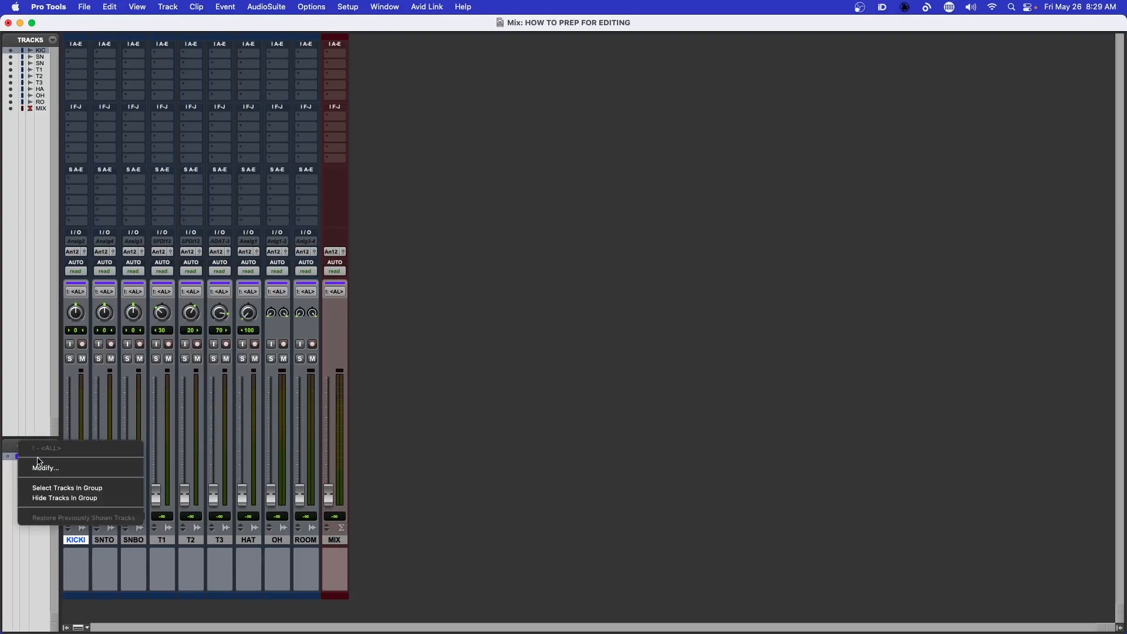
{"action": "left_click", "coordinate": [7, 460]}
{"action": "left_click", "coordinate": [34, 455]}
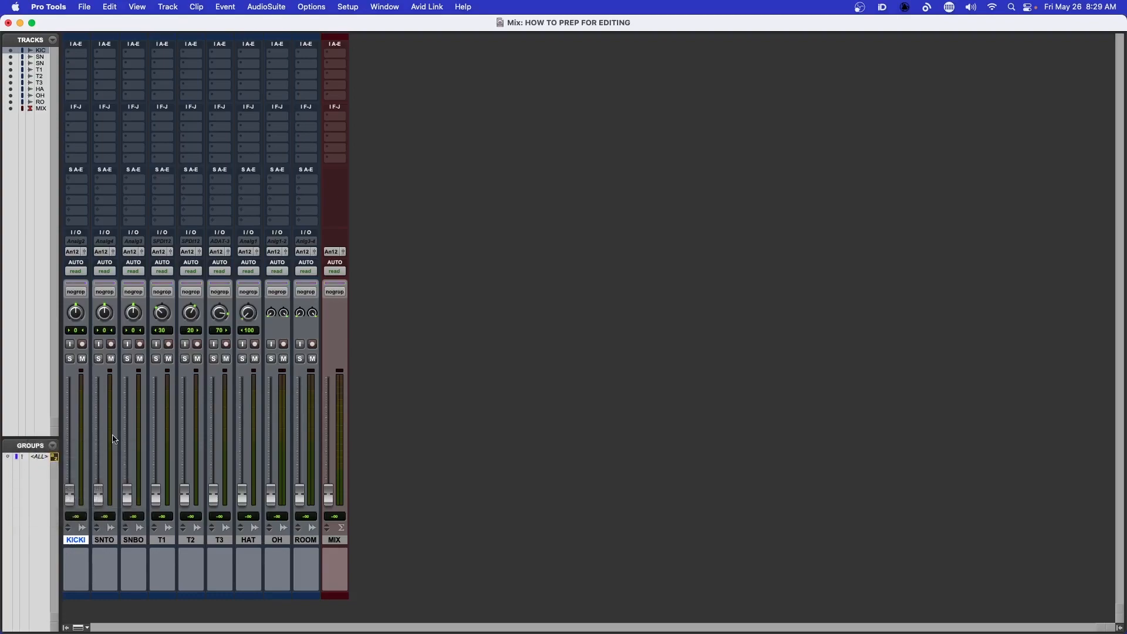
Select the dense section of the KICK IN clip from about bar 19 to bar 27 for playback.
{"action": "key", "text": "super+equal"}
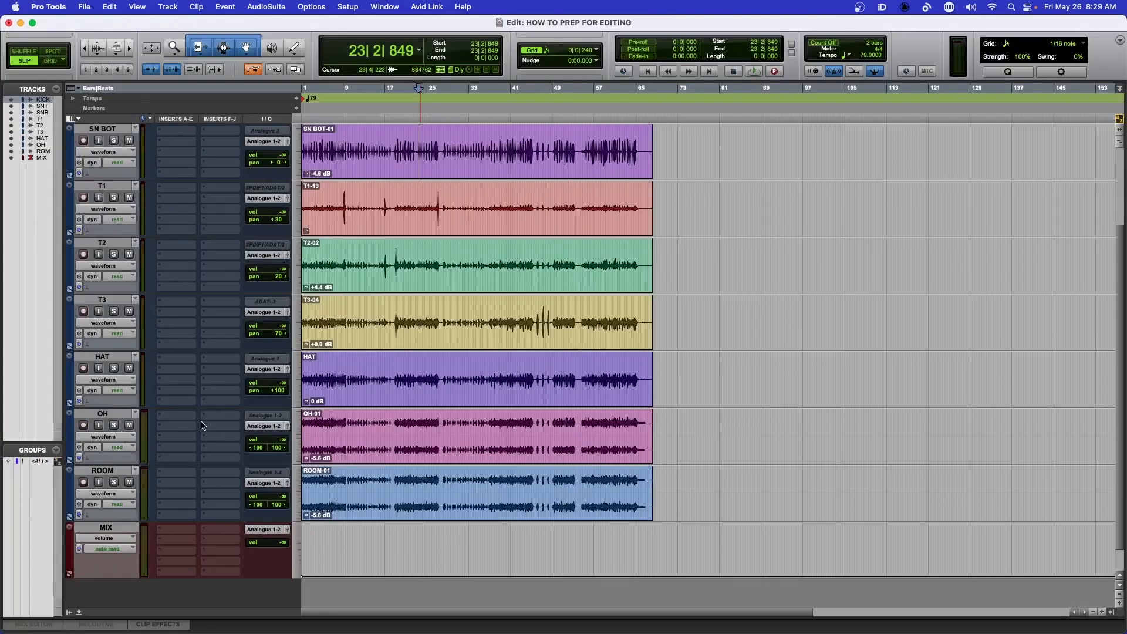
{"action": "scroll", "coordinate": [398, 184], "scroll_direction": "up", "scroll_amount": 3}
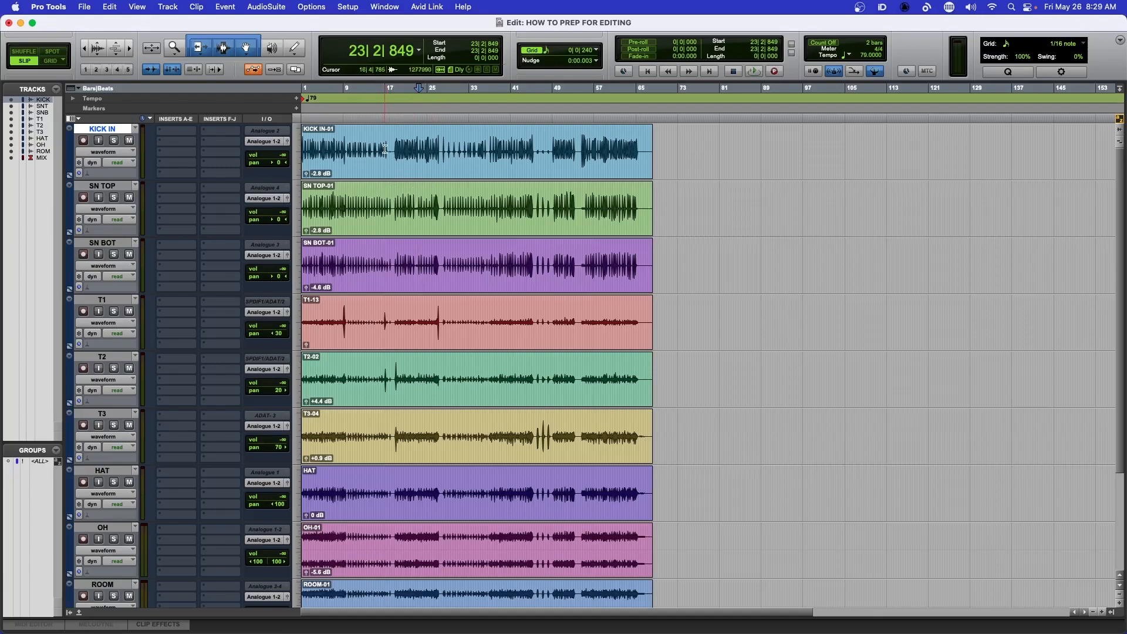
{"action": "left_click_drag", "start_coordinate": [397, 139], "coordinate": [439, 131]}
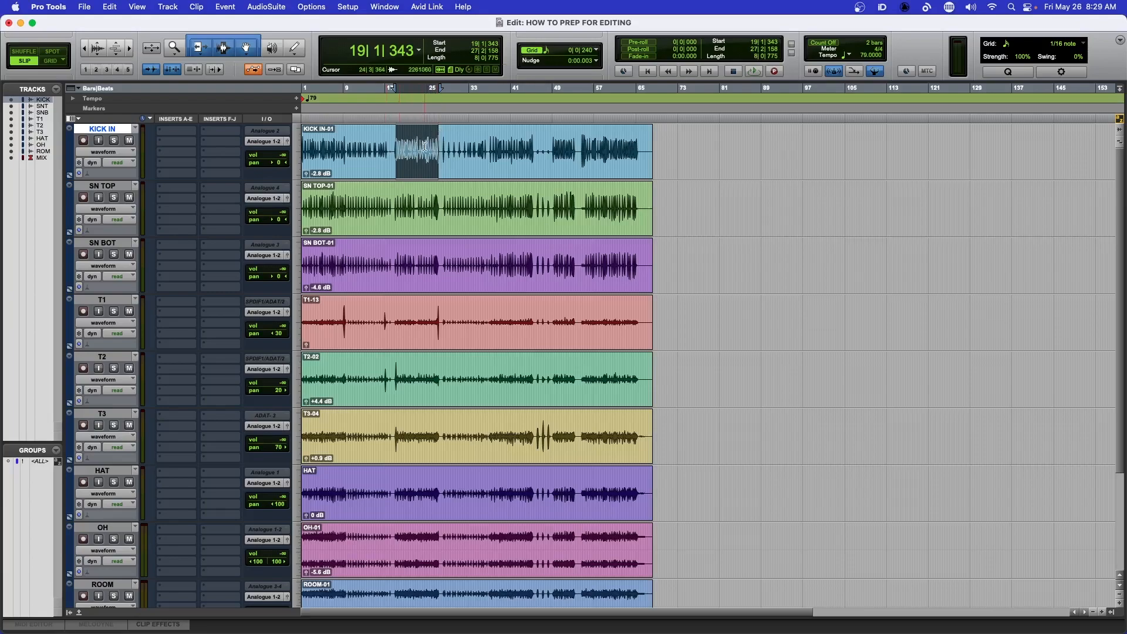
Reset the MIX fader to 0.0 dB and raise the SN TOP fader to -6.0 dB while playing the selected section.
{"action": "key", "text": "super+equal"}
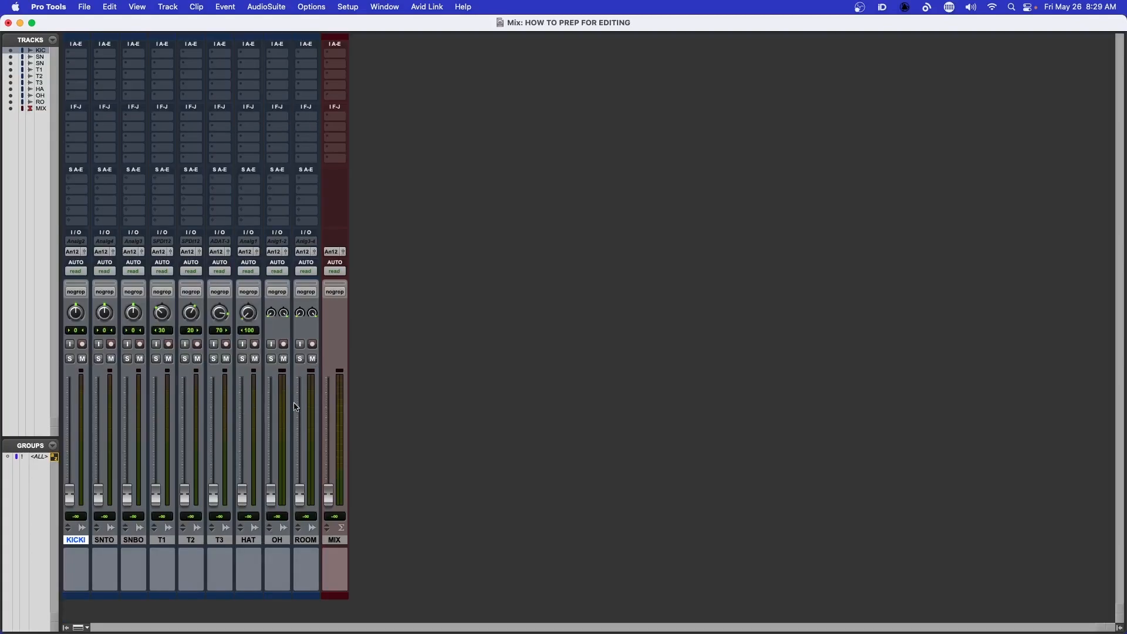
{"action": "left_click", "coordinate": [329, 503], "text": "alt"}
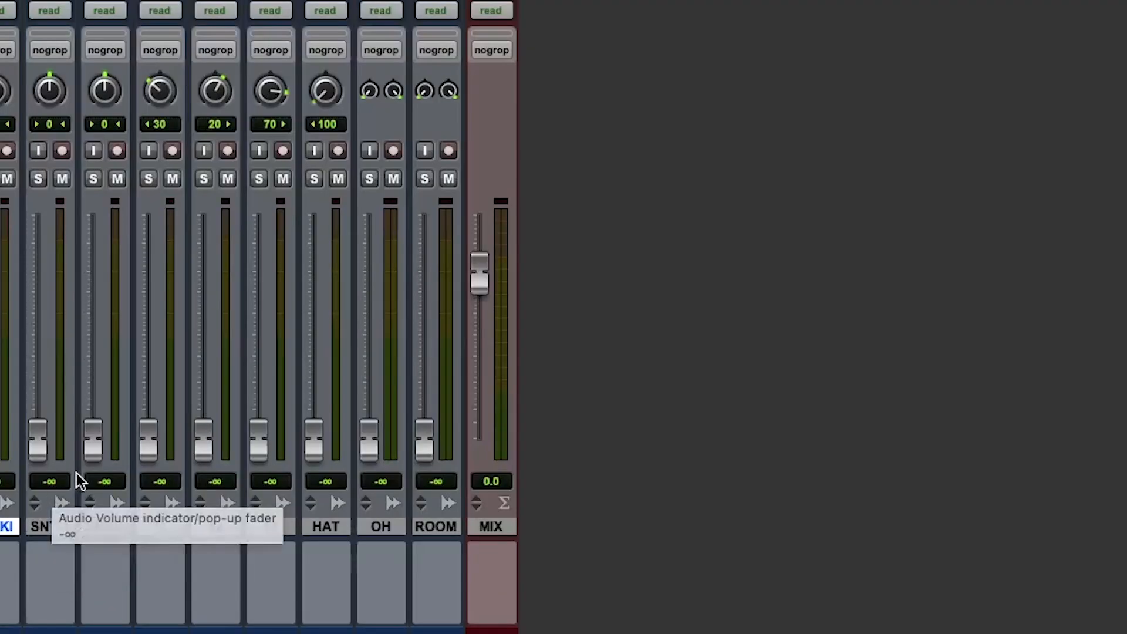
{"action": "key", "text": "space"}
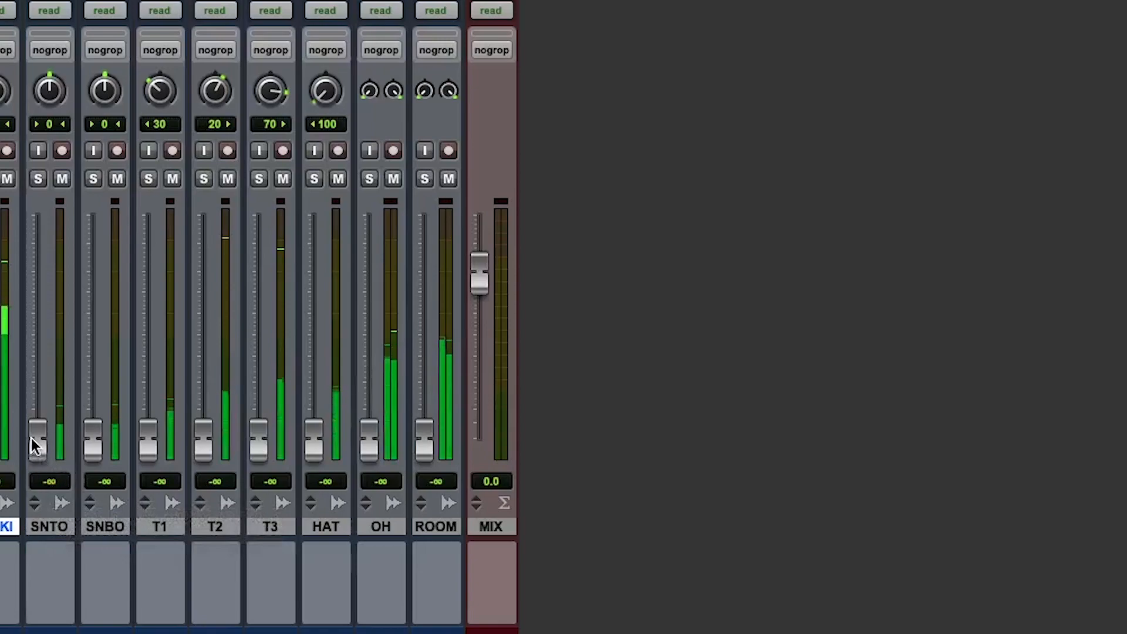
{"action": "left_click_drag", "start_coordinate": [37, 441], "coordinate": [41, 300]}
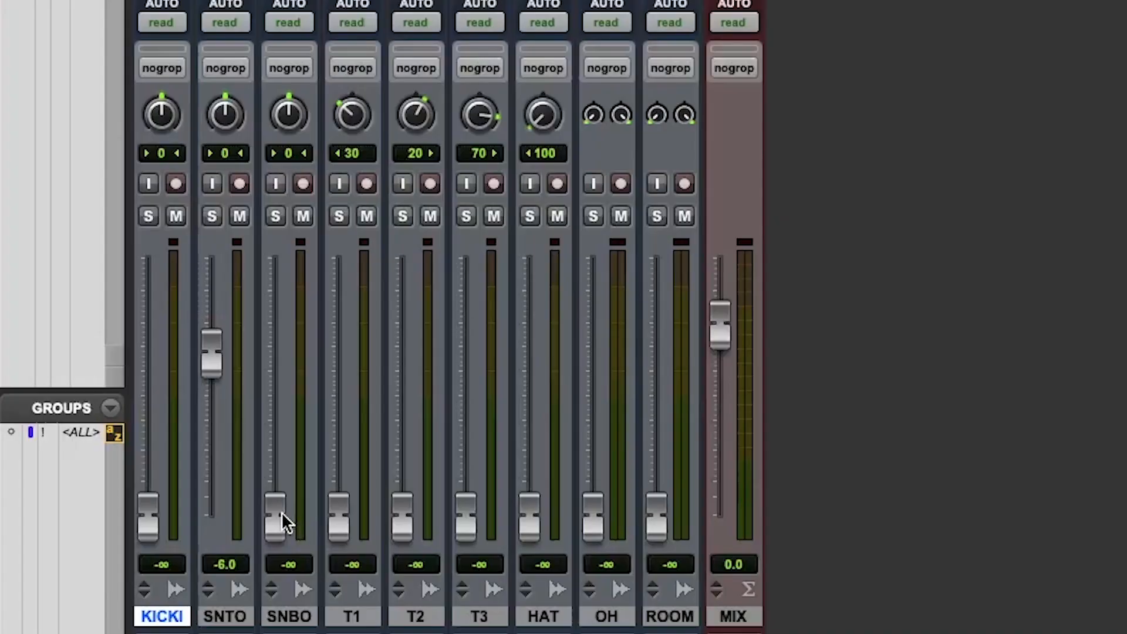
Raise the SN BOT fader to -6.5 dB while the section plays, and stop playback.
{"action": "key", "text": "space"}
{"action": "left_click_drag", "start_coordinate": [131, 498], "coordinate": [127, 478]}
{"action": "left_click_drag", "start_coordinate": [273, 480], "coordinate": [268, 351]}
{"action": "key", "text": "space"}
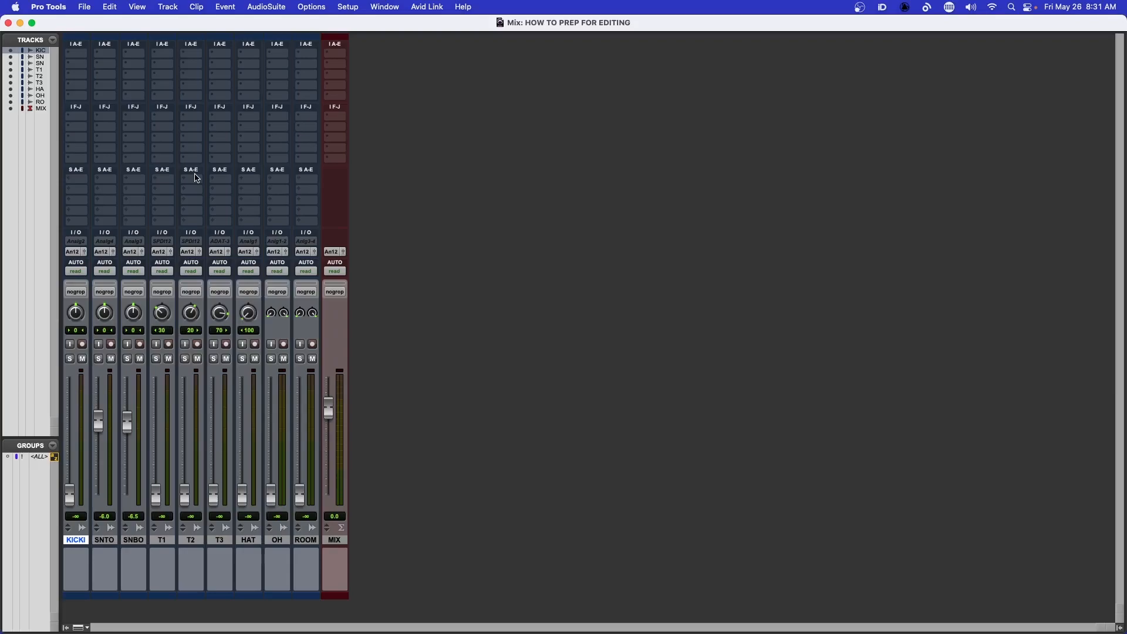
Insert the SSLChannel plug-in on SN BOT, compare both polarity settings, leave the phase inverted, and close the plug-in.
{"action": "left_click", "coordinate": [138, 57]}
{"action": "left_click", "coordinate": [150, 23]}
{"action": "left_click_drag", "start_coordinate": [537, 88], "coordinate": [536, 83]}
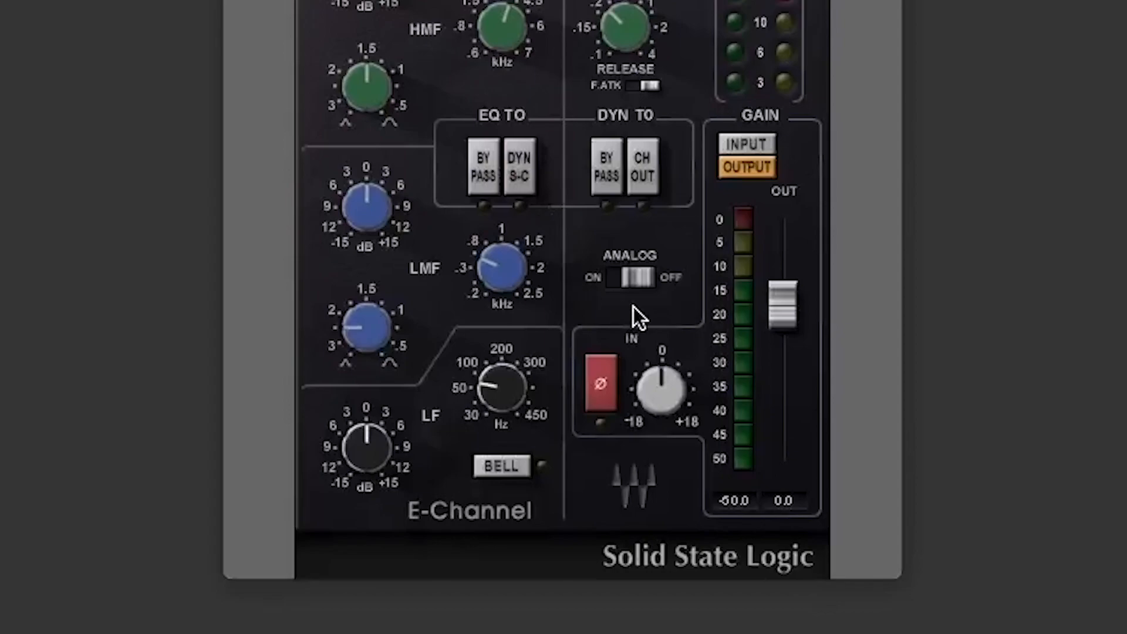
{"action": "left_click", "coordinate": [599, 389]}
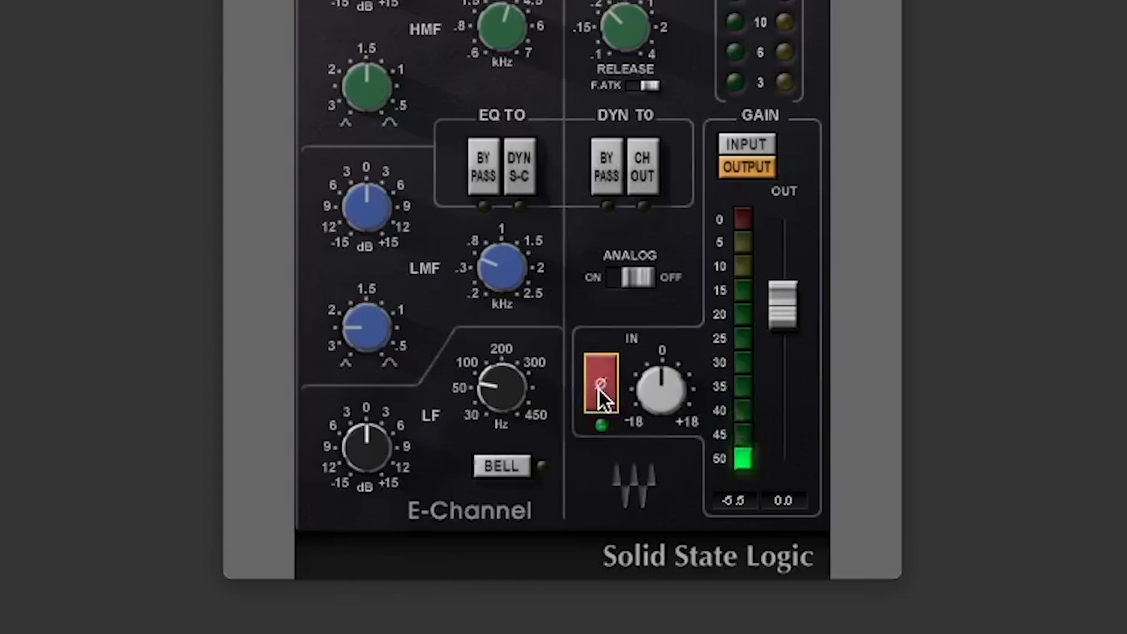
{"action": "left_click", "coordinate": [600, 391]}
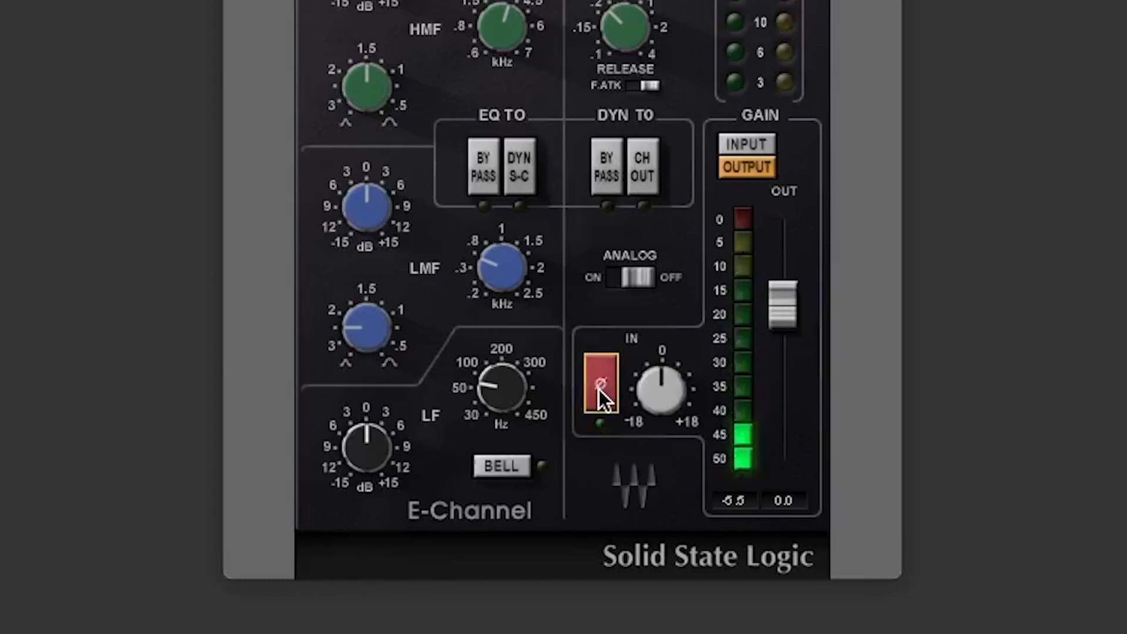
{"action": "left_click", "coordinate": [600, 391]}
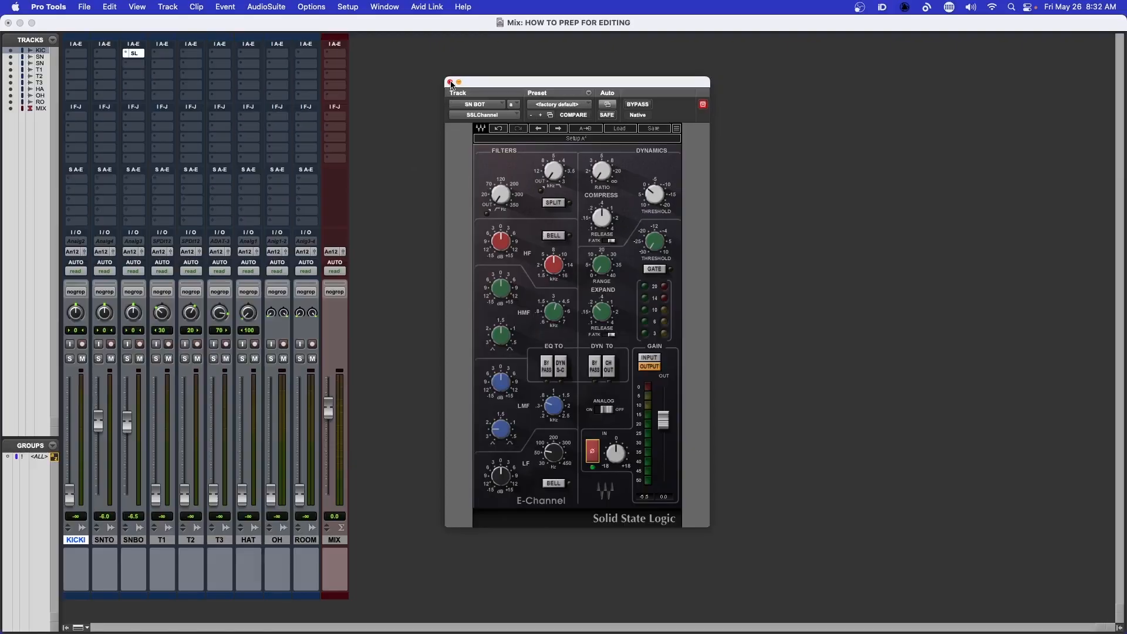
{"action": "left_click", "coordinate": [428, 85]}
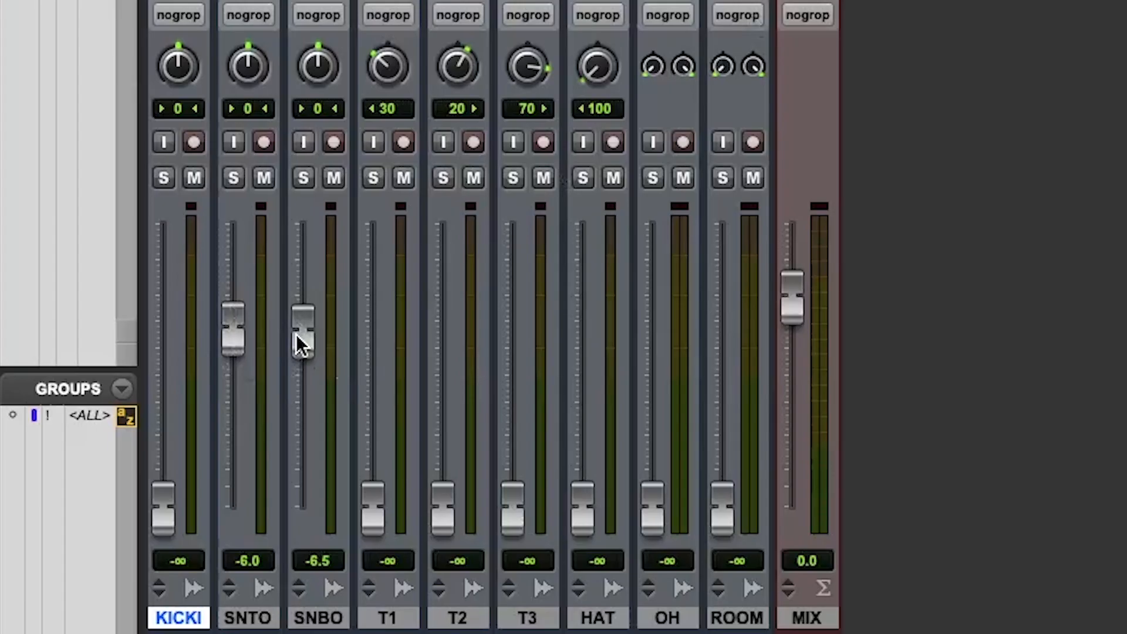
Lower the SN BOT fader to -12.3 dB during playback, muting and unmuting the track to compare the snare sound.
{"action": "left_click_drag", "start_coordinate": [297, 336], "coordinate": [302, 369]}
{"action": "key", "text": "space"}
{"action": "left_click", "coordinate": [333, 178]}
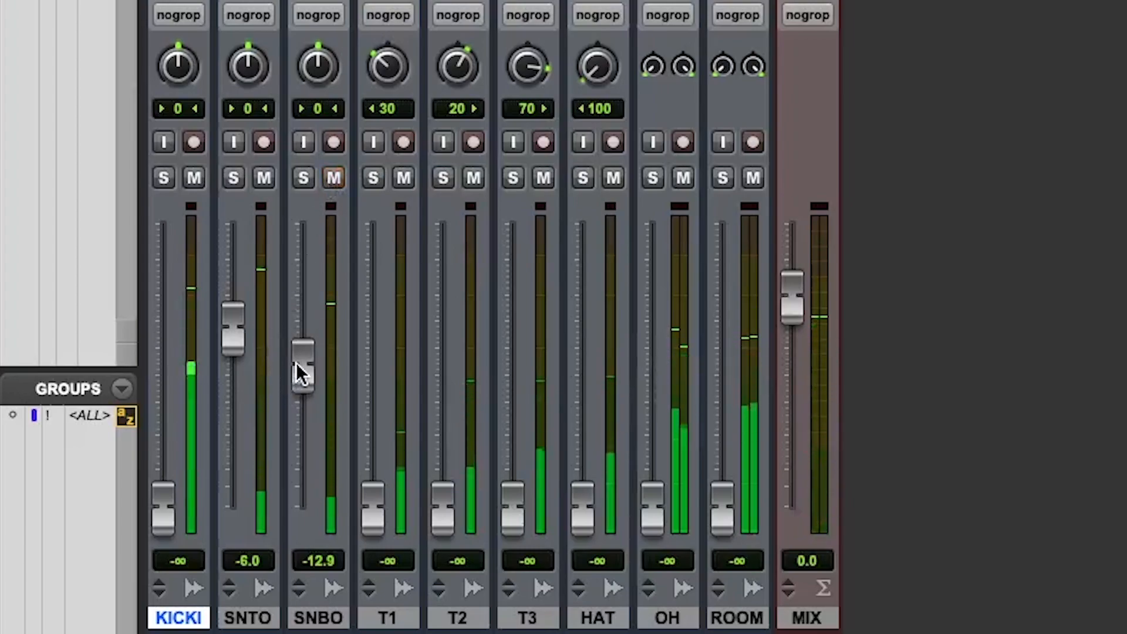
{"action": "left_click_drag", "start_coordinate": [296, 361], "coordinate": [298, 361]}
{"action": "left_click", "coordinate": [333, 178]}
{"action": "left_click", "coordinate": [333, 178]}
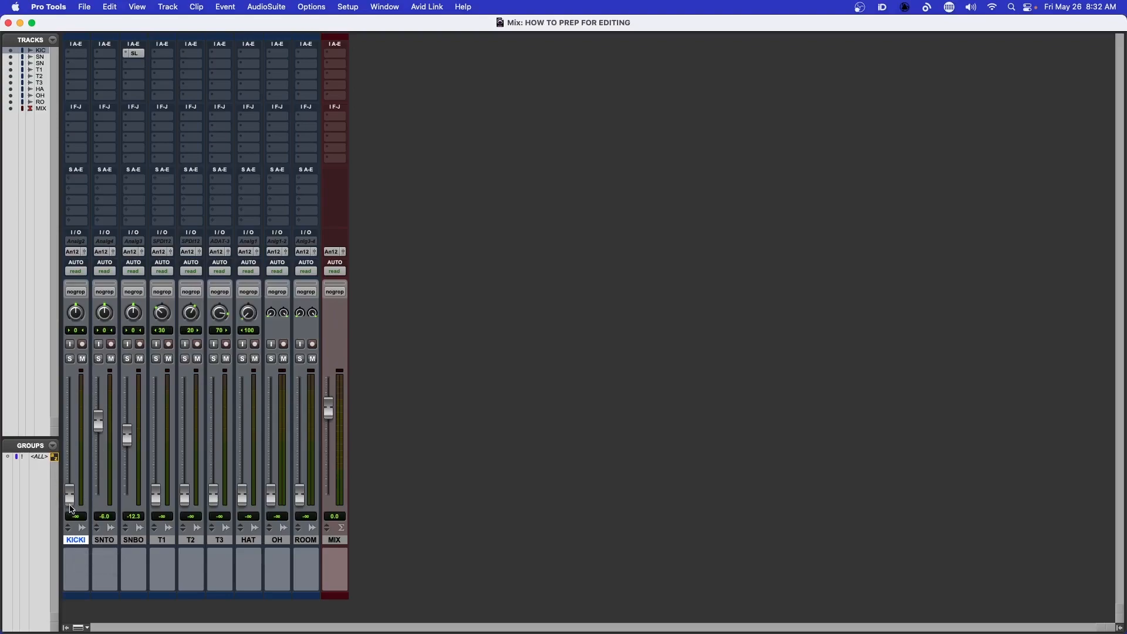
Raise the KICK IN fader to -11.0 dB during playback and fine-tune the SN BOT fader to -12.0 dB.
{"action": "key", "text": "space"}
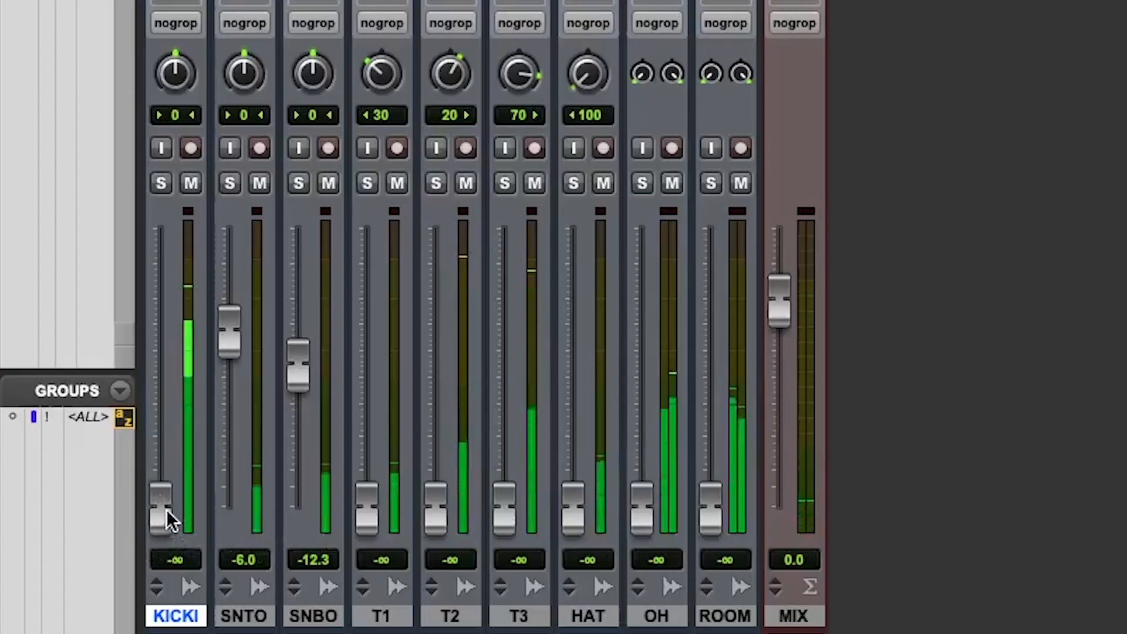
{"action": "left_click_drag", "start_coordinate": [71, 497], "coordinate": [70, 455]}
{"action": "left_click_drag", "start_coordinate": [162, 414], "coordinate": [161, 361]}
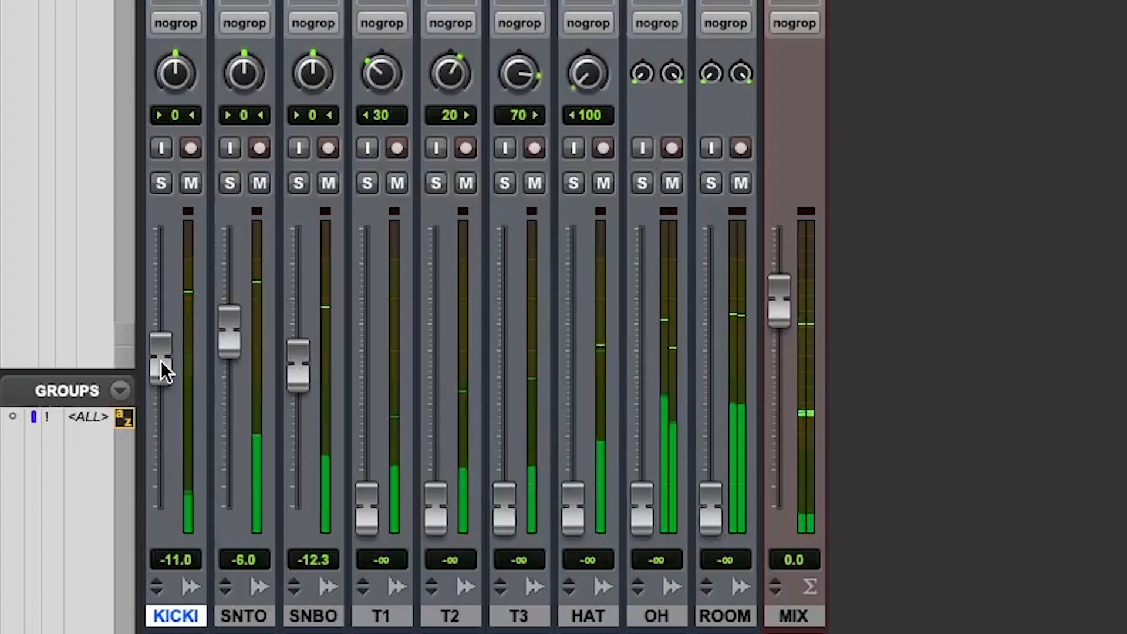
{"action": "left_click_drag", "start_coordinate": [288, 367], "coordinate": [287, 352]}
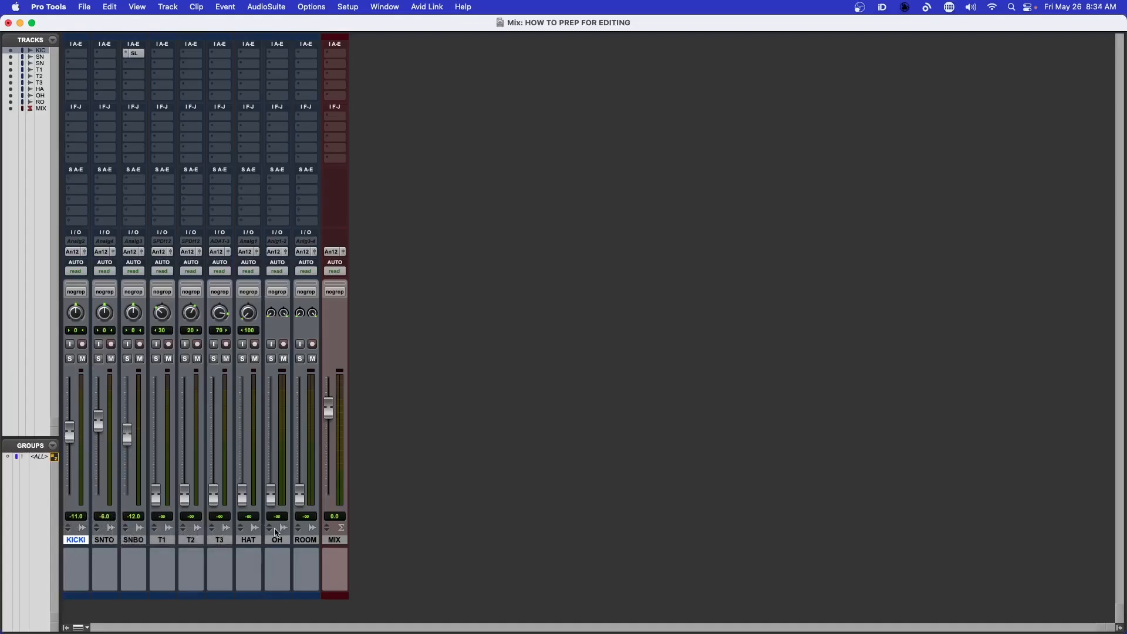
Bring the OH fader up to -16.0 dB while the selected section plays.
{"action": "key", "text": "space"}
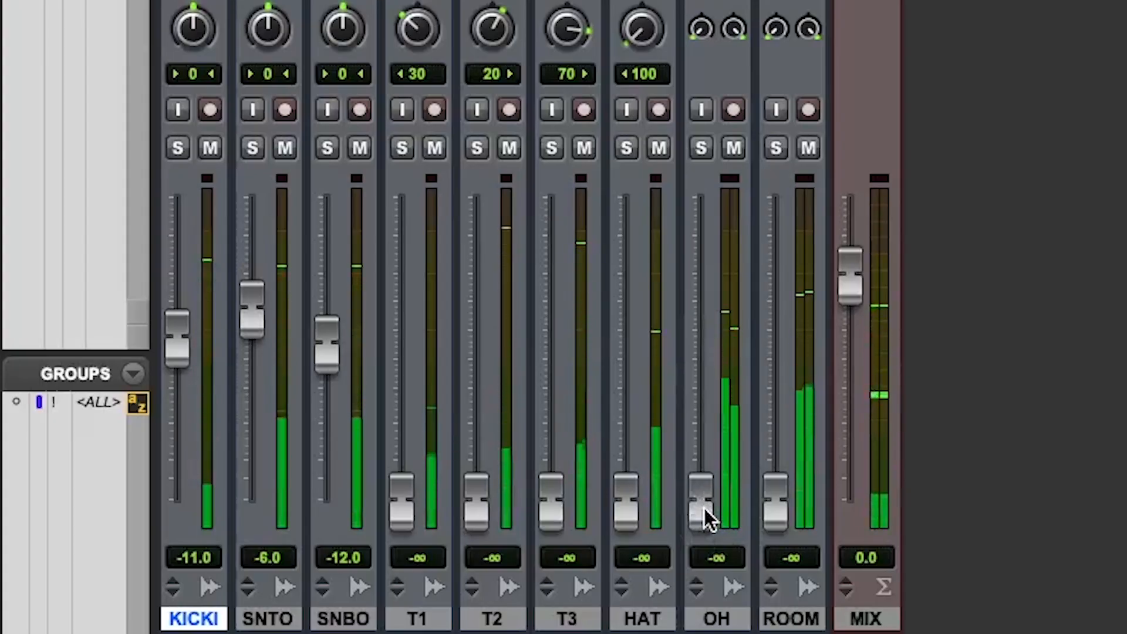
{"action": "left_click_drag", "start_coordinate": [704, 508], "coordinate": [700, 371]}
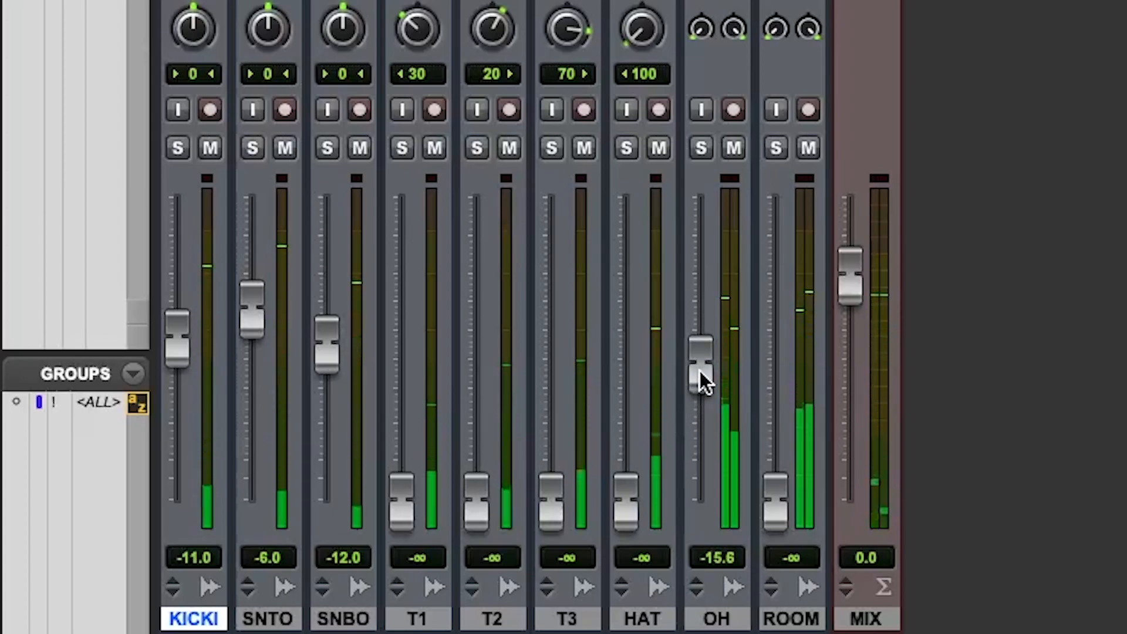
{"action": "left_click_drag", "start_coordinate": [699, 372], "coordinate": [709, 396]}
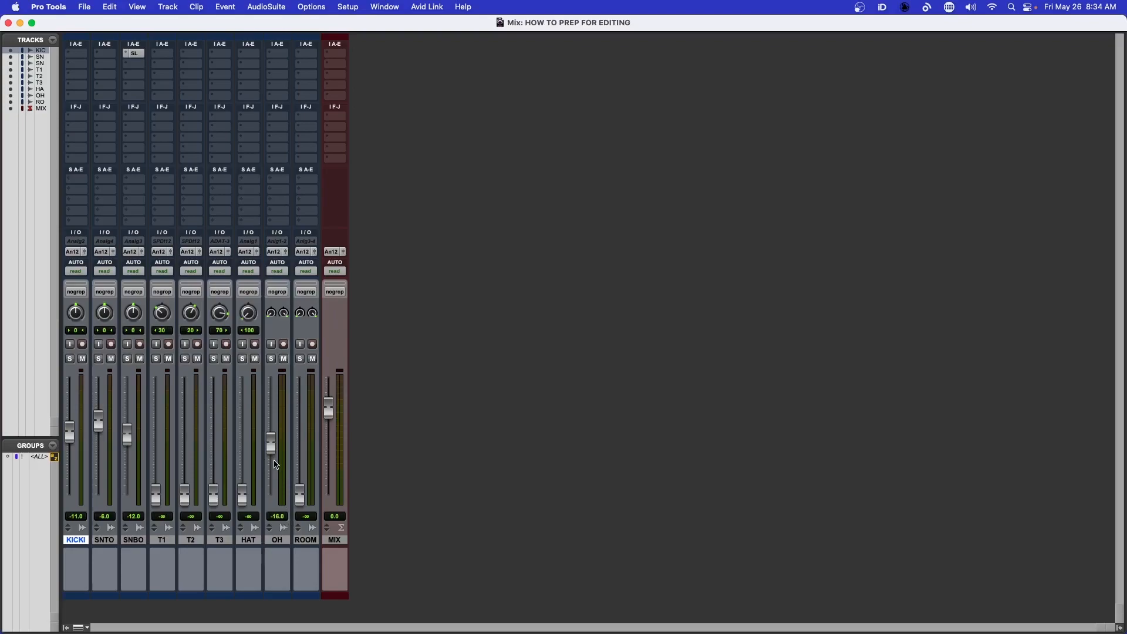
Insert the SSLChannel plug-in on the OH track and toggle its phase switch to check the overheads' polarity.
{"action": "left_click", "coordinate": [281, 54]}
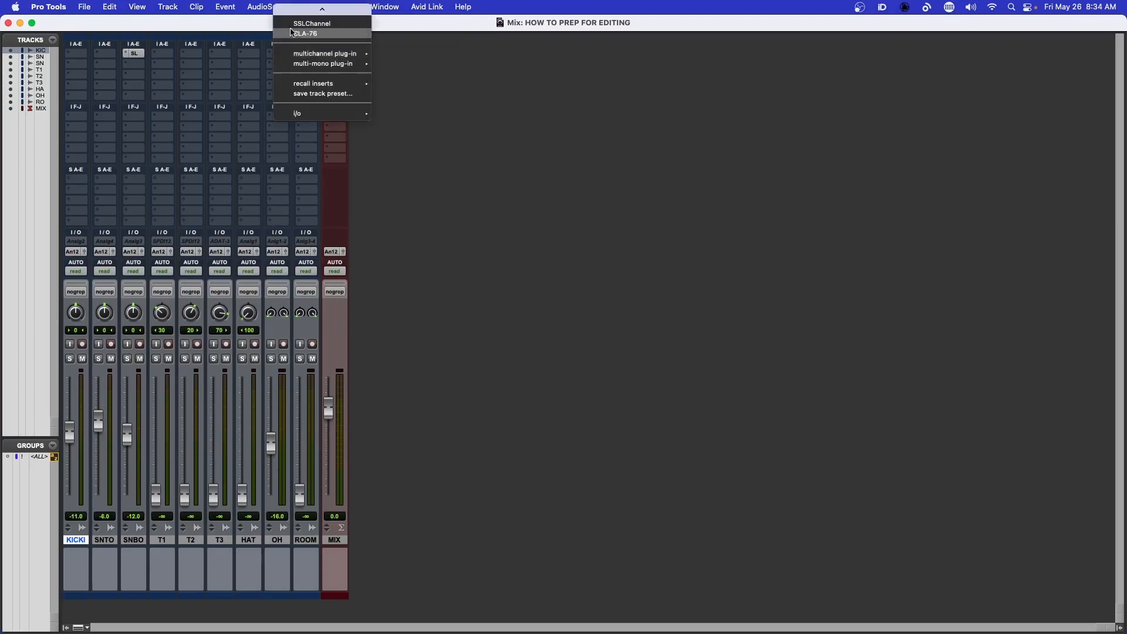
{"action": "left_click", "coordinate": [311, 23]}
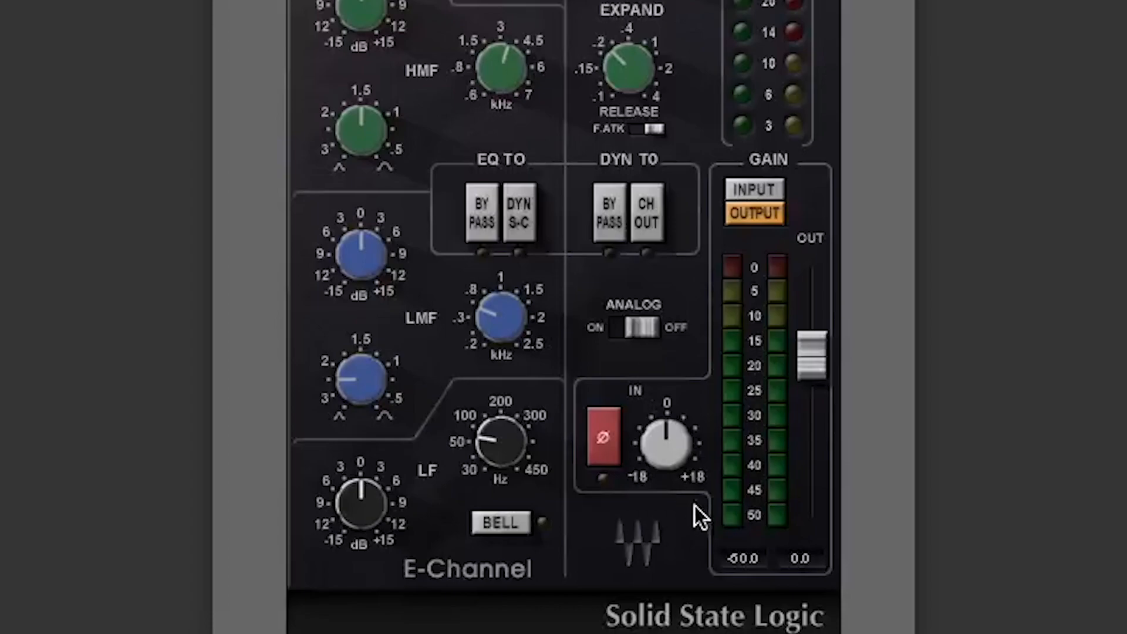
{"action": "left_click", "coordinate": [600, 440]}
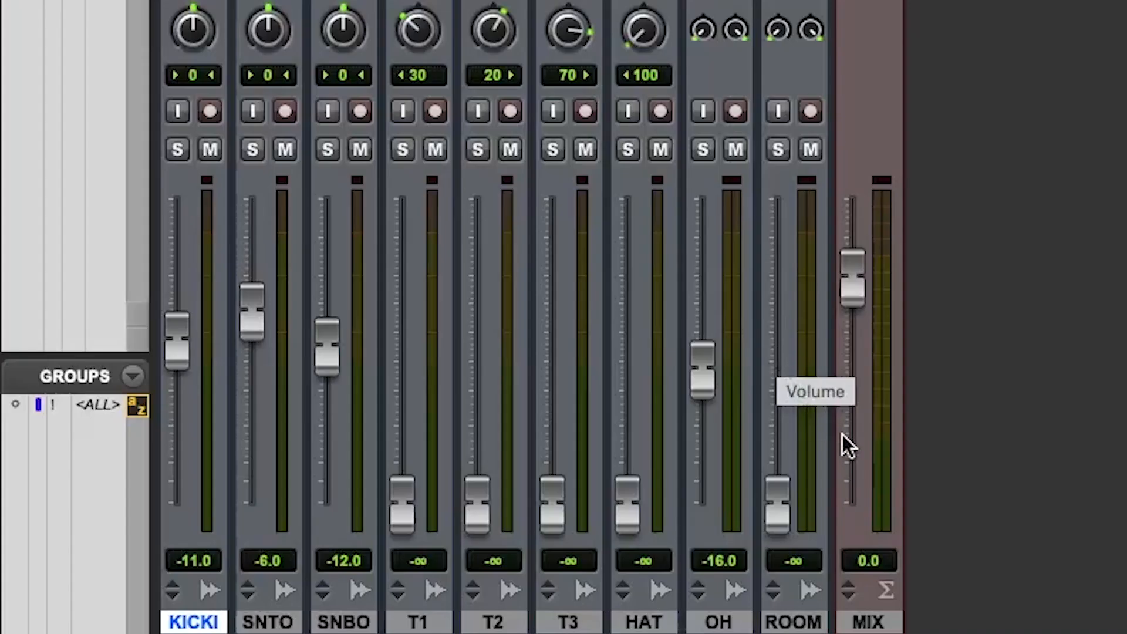
Bring the ROOM fader to -19.0 dB during playback, muting and unmuting the track to compare the sound.
{"action": "key", "text": "space"}
{"action": "left_click_drag", "start_coordinate": [772, 505], "coordinate": [775, 382]}
{"action": "left_click", "coordinate": [810, 151]}
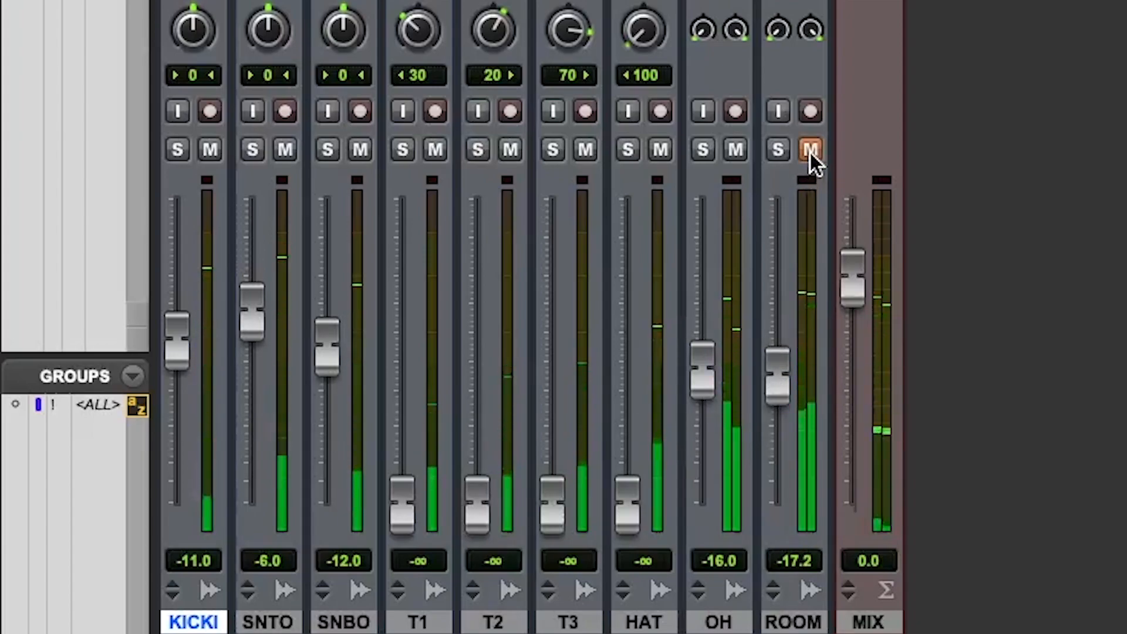
{"action": "left_click", "coordinate": [810, 151]}
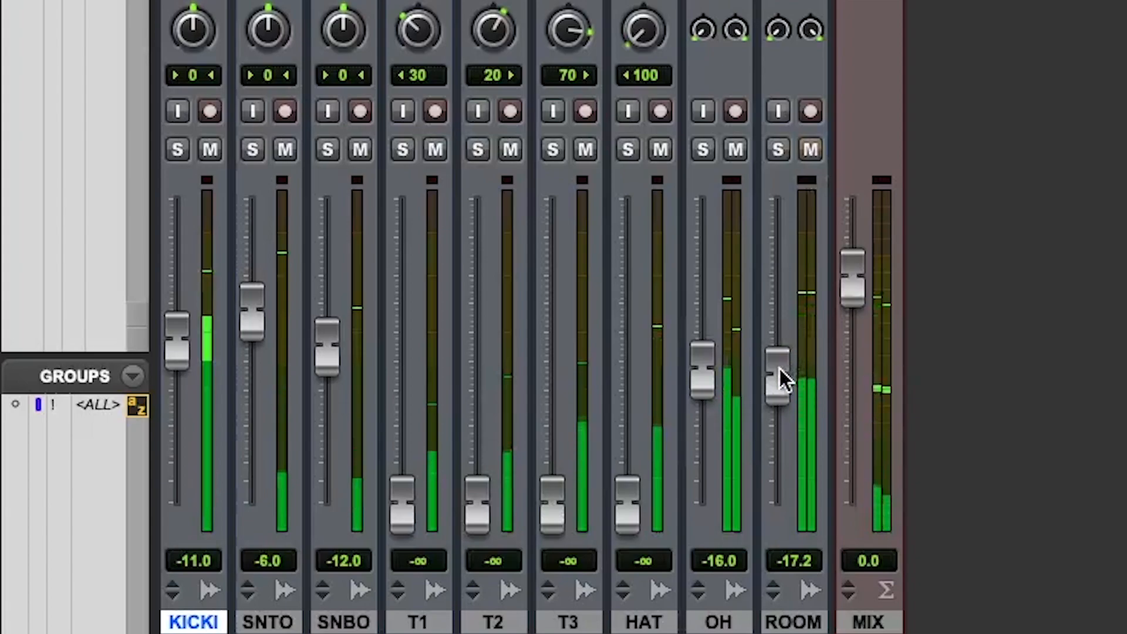
{"action": "left_click_drag", "start_coordinate": [780, 369], "coordinate": [778, 413]}
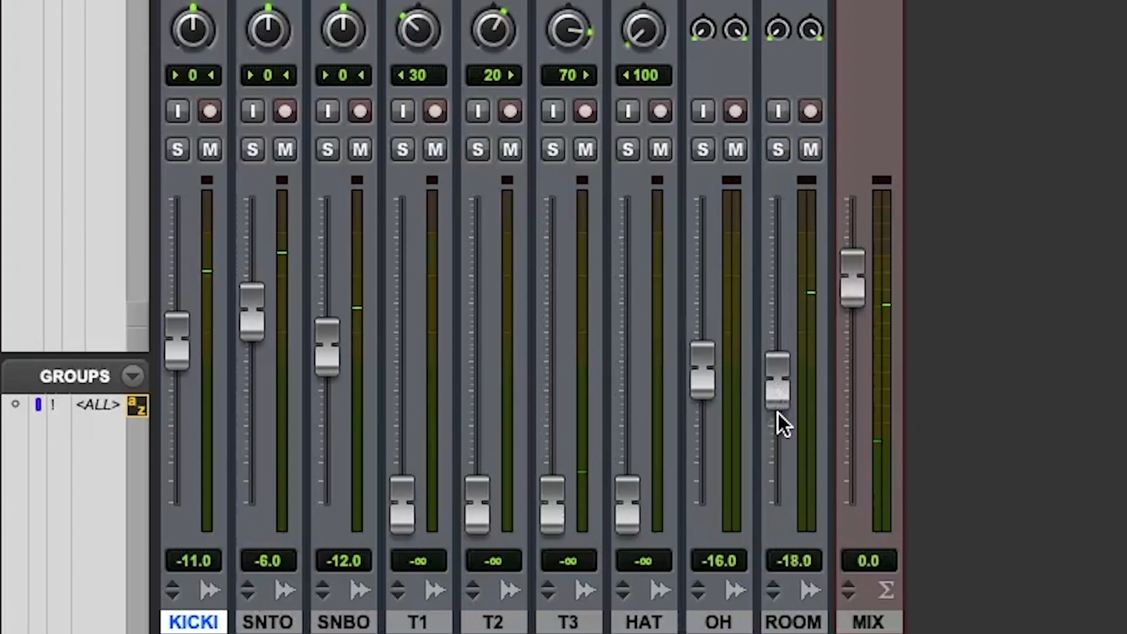
{"action": "left_click", "coordinate": [809, 147]}
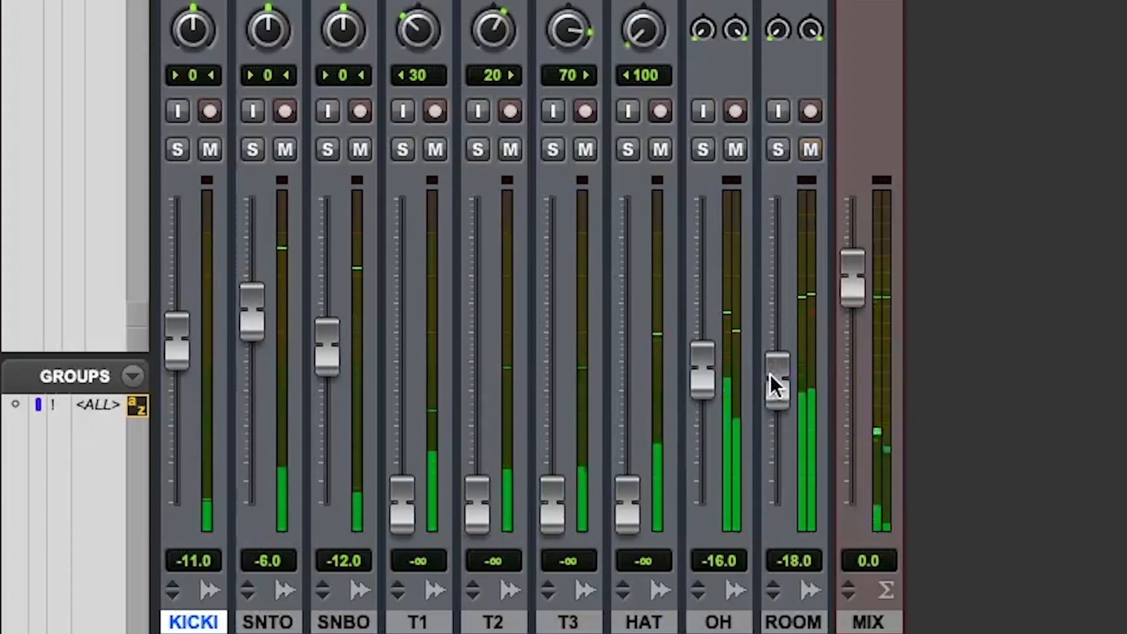
{"action": "left_click_drag", "start_coordinate": [777, 372], "coordinate": [777, 432]}
{"action": "left_click", "coordinate": [810, 154]}
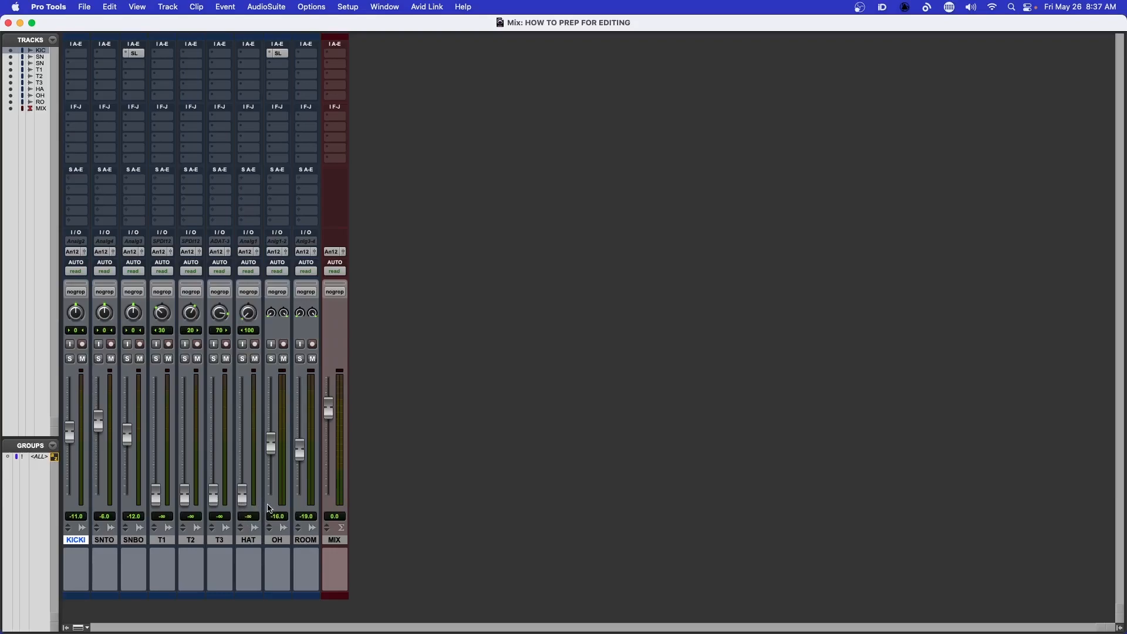
Select the HAT section from about bar 27 to bar 36 in the timeline and play it.
{"action": "key", "text": "super+equal"}
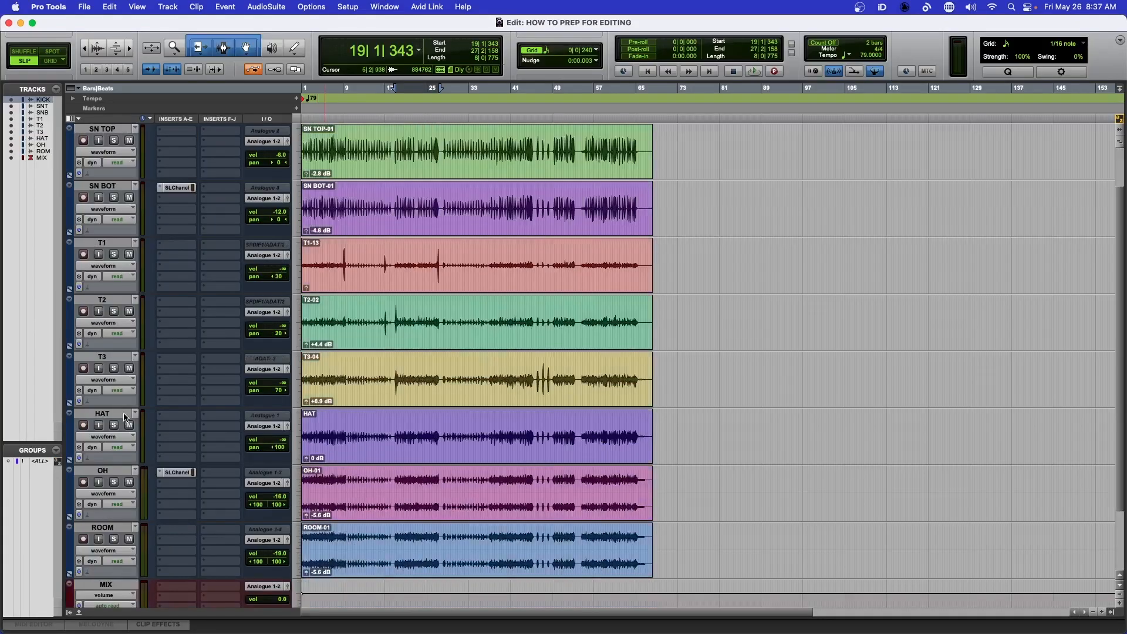
{"action": "scroll", "coordinate": [125, 418], "scroll_direction": "down", "scroll_amount": 3}
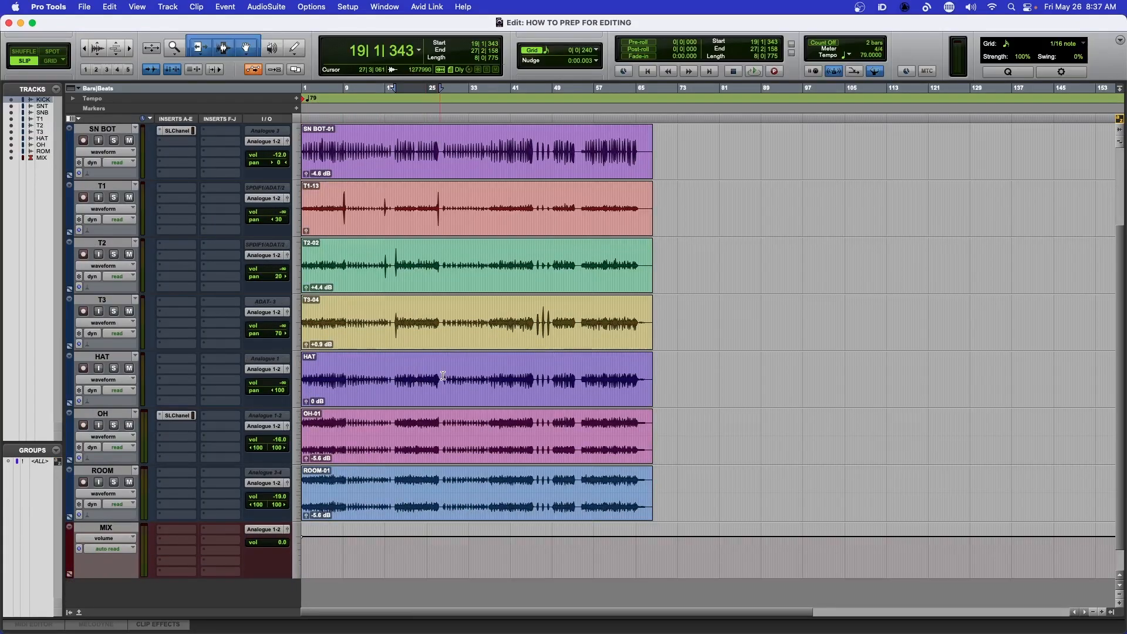
{"action": "left_click_drag", "start_coordinate": [441, 376], "coordinate": [489, 365]}
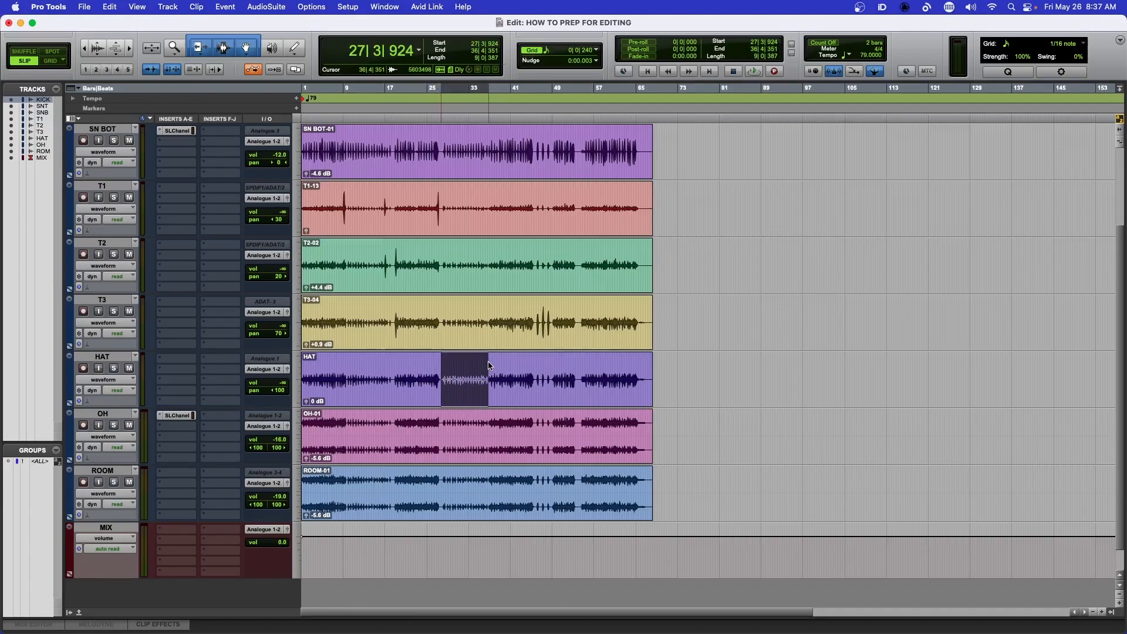
{"action": "key", "text": "space"}
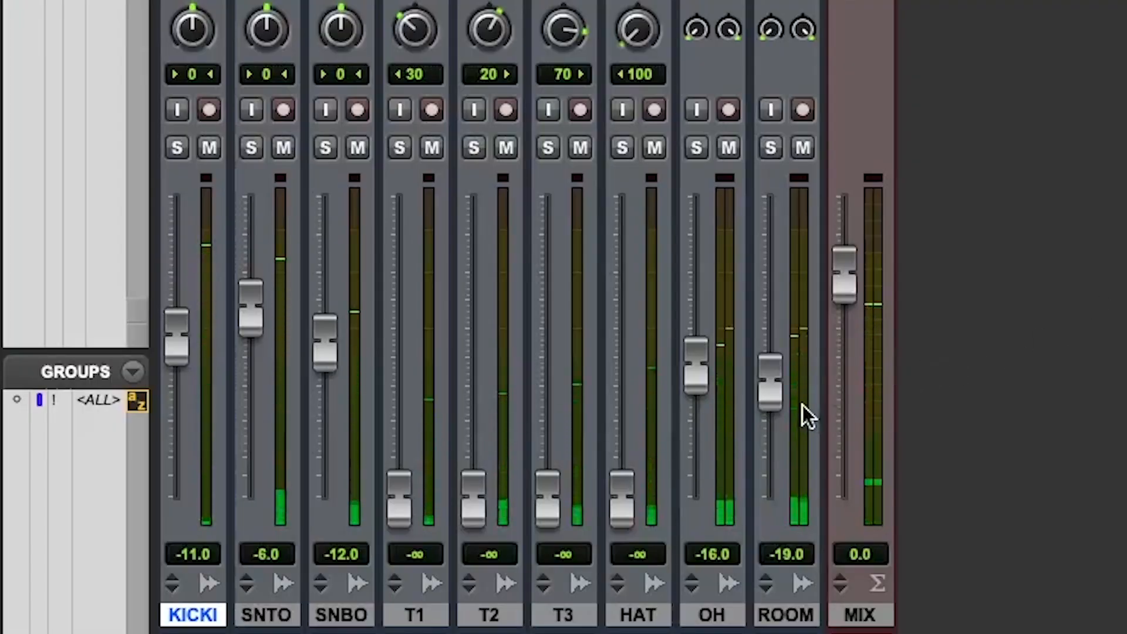
Raise the HAT fader to -12.9 dB during playback and toggle its mute to compare the sound.
{"action": "left_click", "coordinate": [619, 505], "text": "alt"}
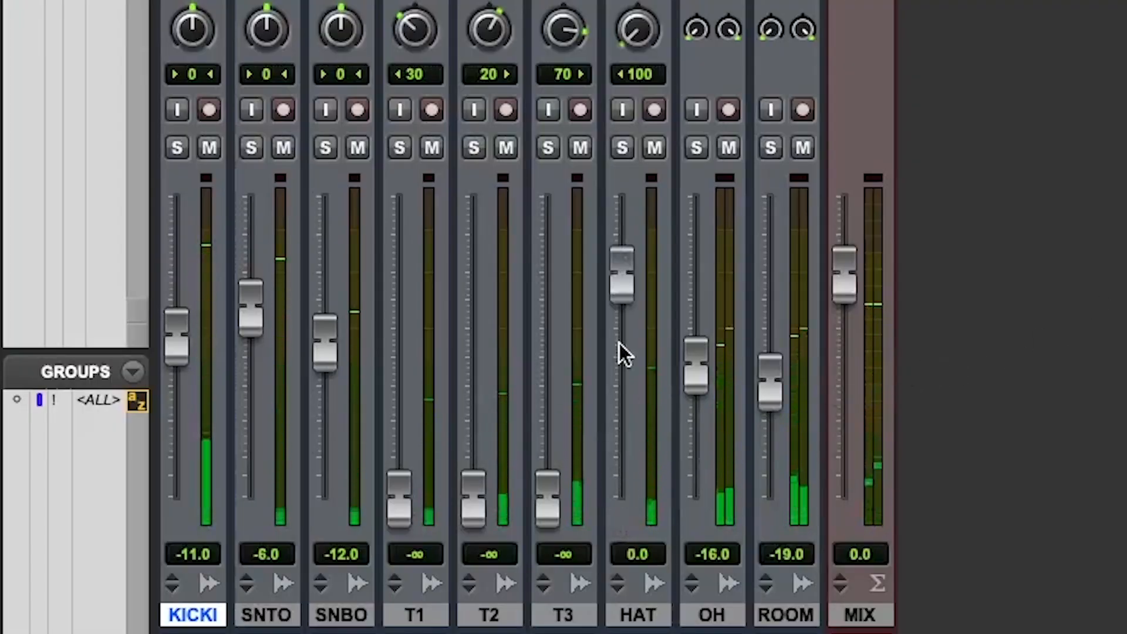
{"action": "left_click_drag", "start_coordinate": [622, 273], "coordinate": [624, 341]}
{"action": "left_click", "coordinate": [652, 145]}
{"action": "left_click", "coordinate": [652, 145]}
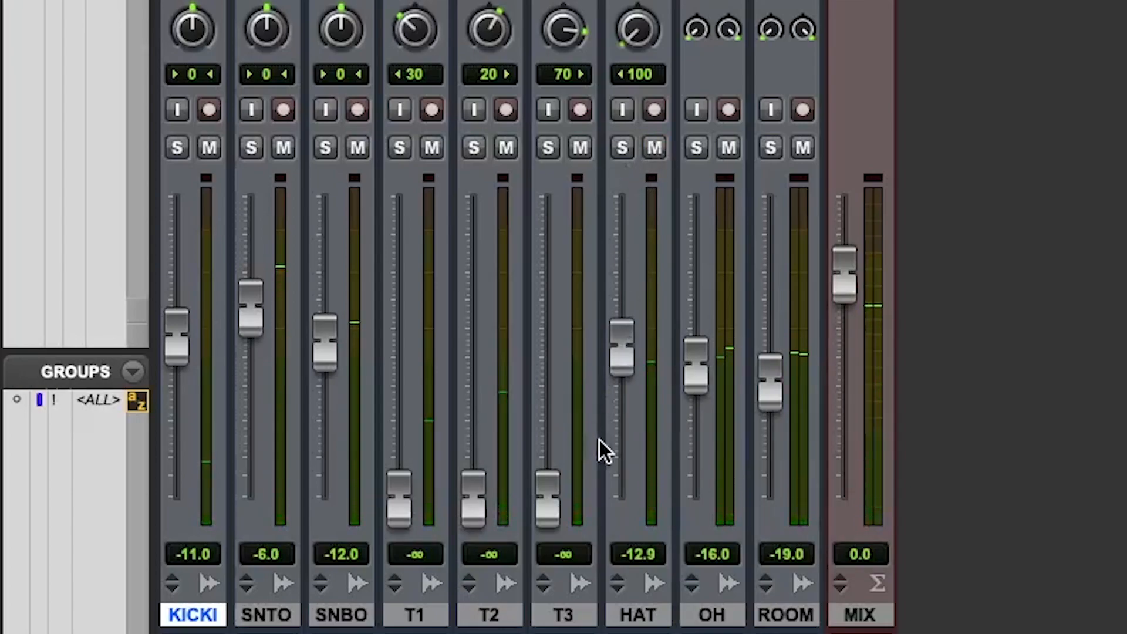
Try the HAT pan at centre, return it to 100 left, and fine-tune its fader to -13.0 dB with a mute comparison.
{"action": "left_click", "coordinate": [634, 33], "text": "alt"}
{"action": "left_click_drag", "start_coordinate": [630, 27], "coordinate": [681, 295]}
{"action": "left_click_drag", "start_coordinate": [617, 351], "coordinate": [617, 354]}
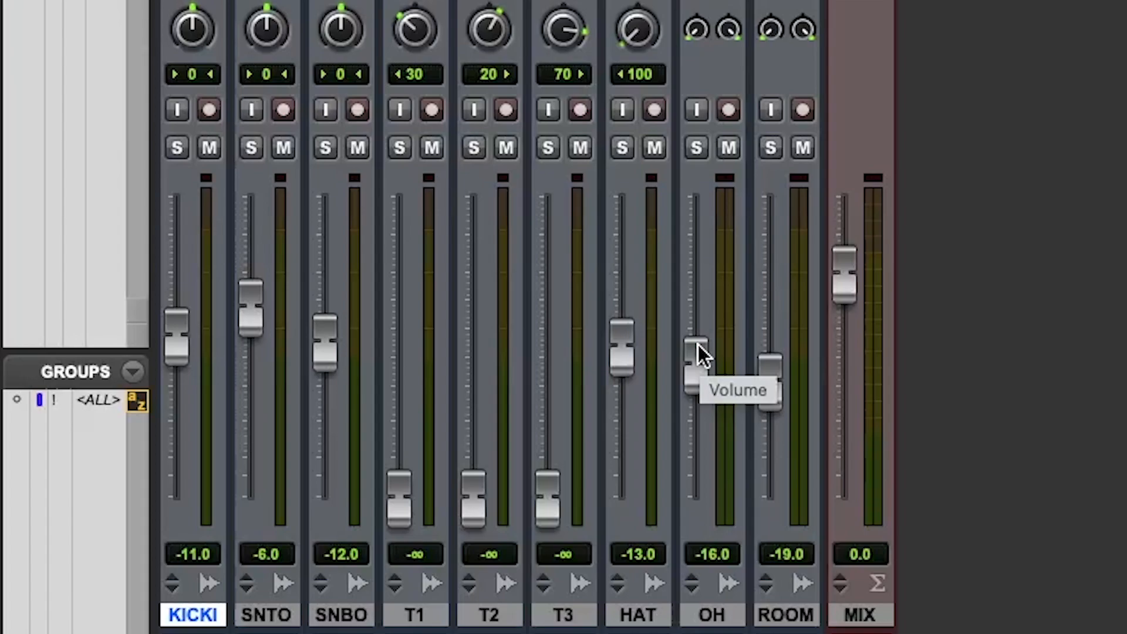
{"action": "left_click", "coordinate": [654, 146]}
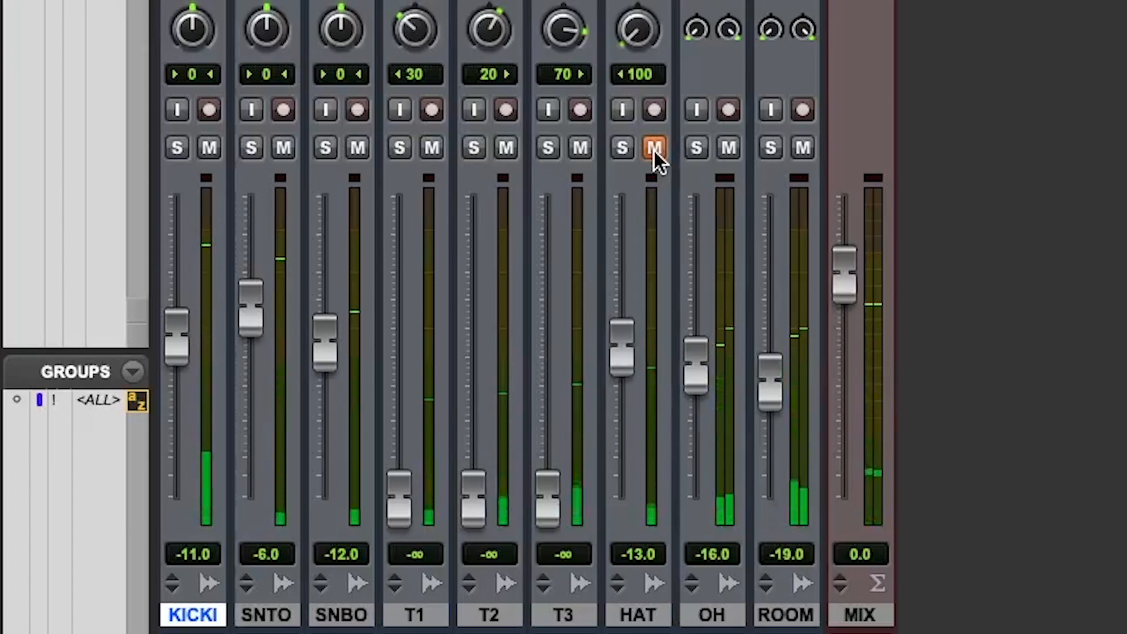
{"action": "left_click", "coordinate": [654, 148]}
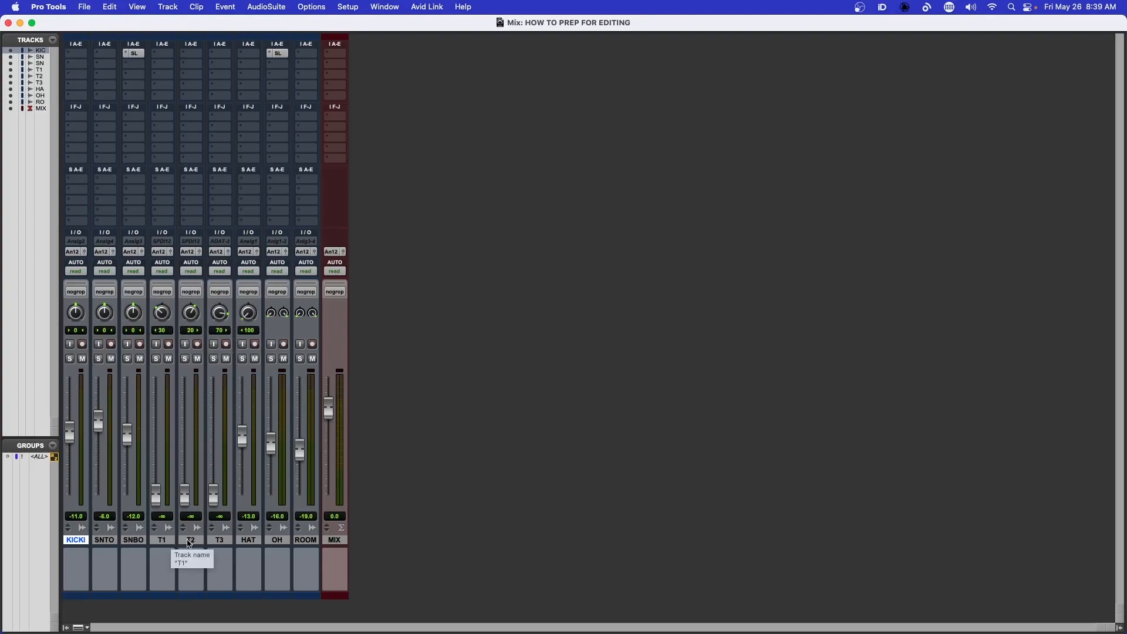
Place the playback cursor at 9|1|319 on T1, just before the tom fill in bar 9.
{"action": "key", "text": "super+equal"}
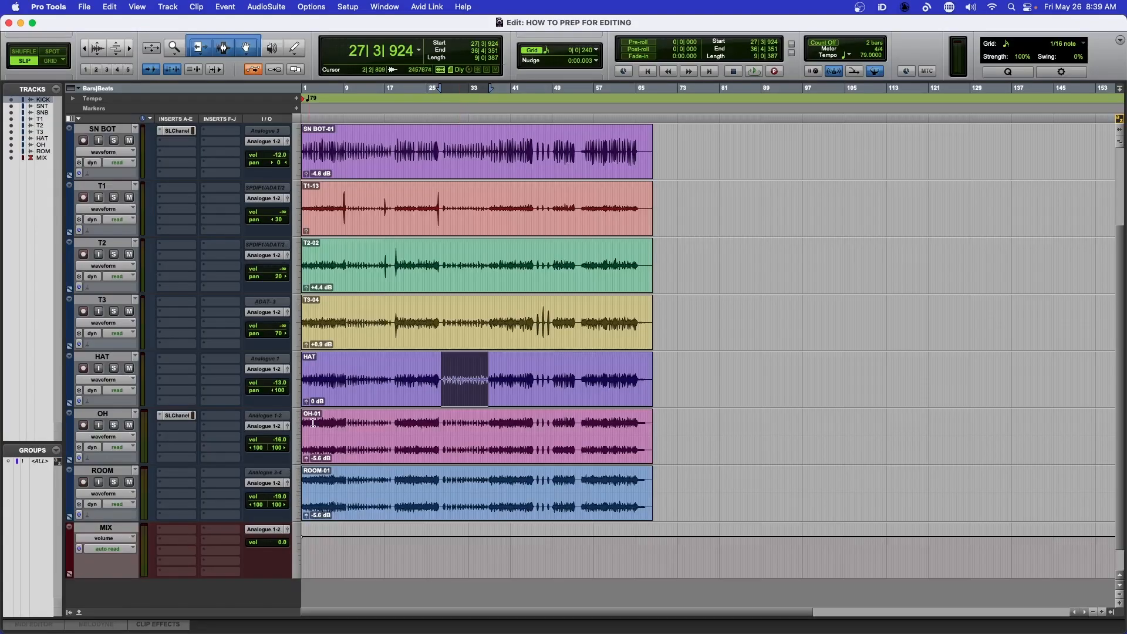
{"action": "scroll", "coordinate": [376, 240], "scroll_direction": "up", "scroll_amount": 2}
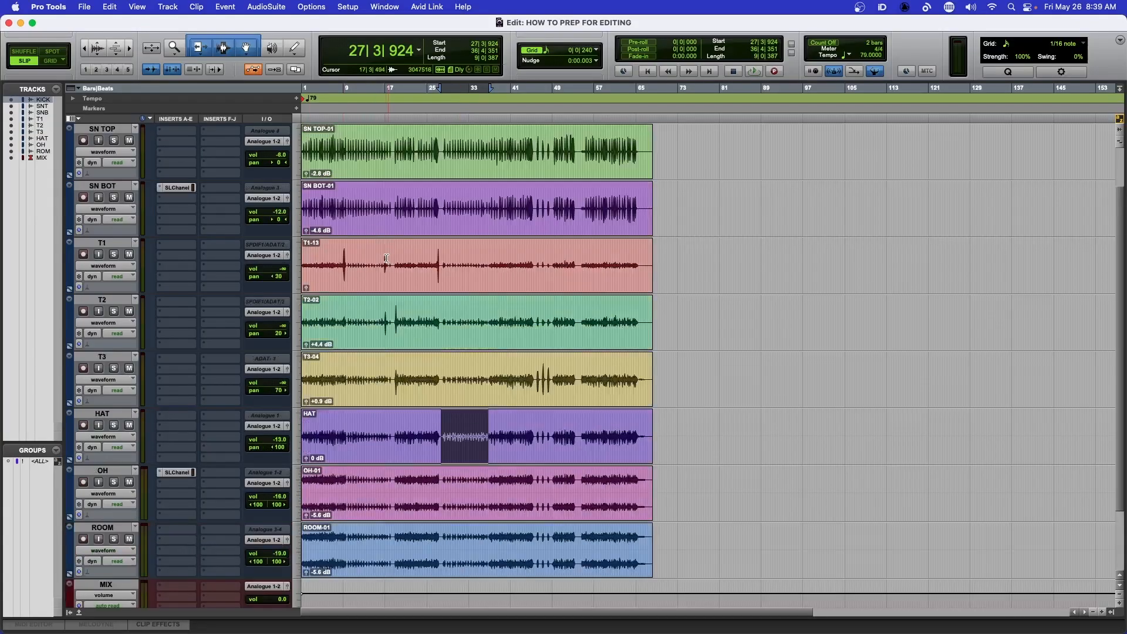
{"action": "left_click", "coordinate": [383, 258]}
{"action": "key", "text": "e"}
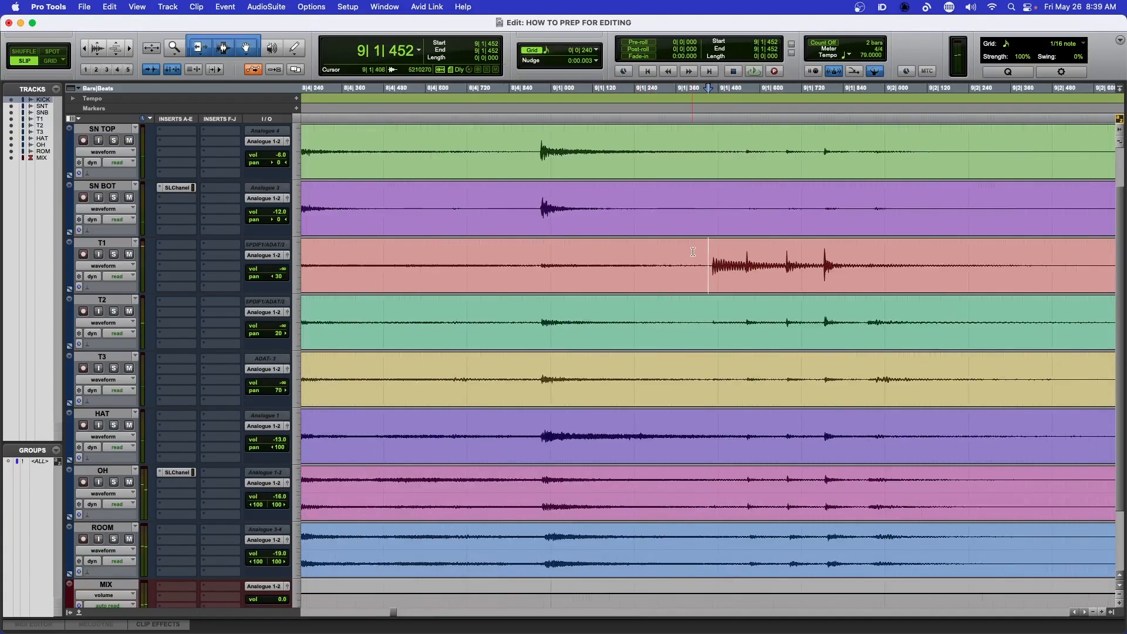
{"action": "key", "text": "super+bracketright"}
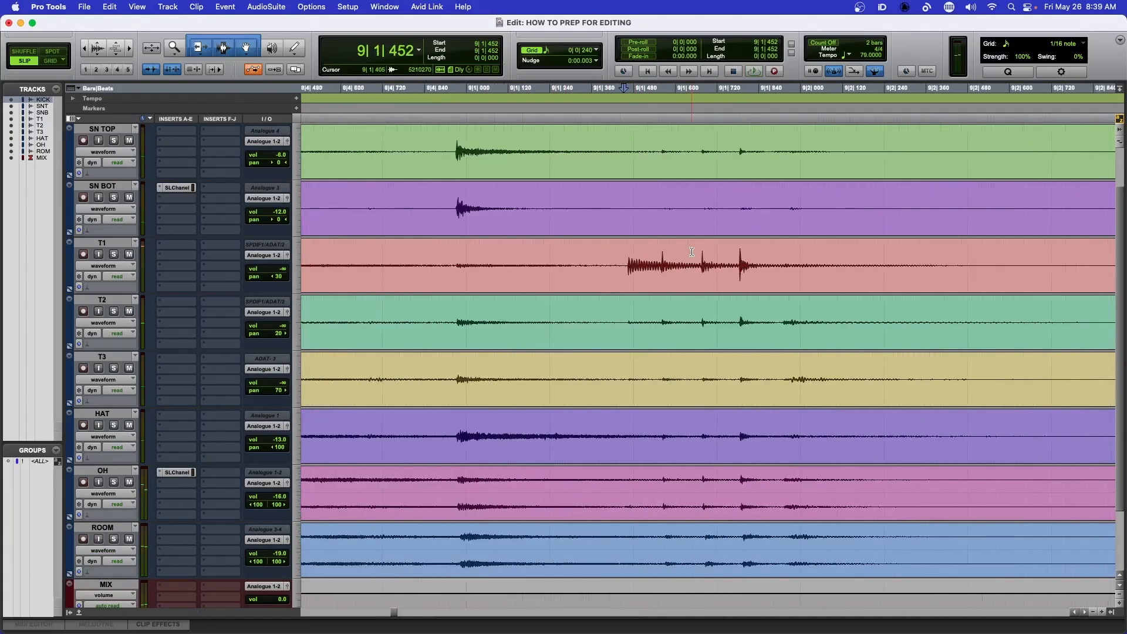
{"action": "left_click", "coordinate": [578, 256]}
Set the T1 volume to 0.0 dB and audition the tom fill from the cursor.
{"action": "key", "text": "space"}
{"action": "key", "text": "space"}
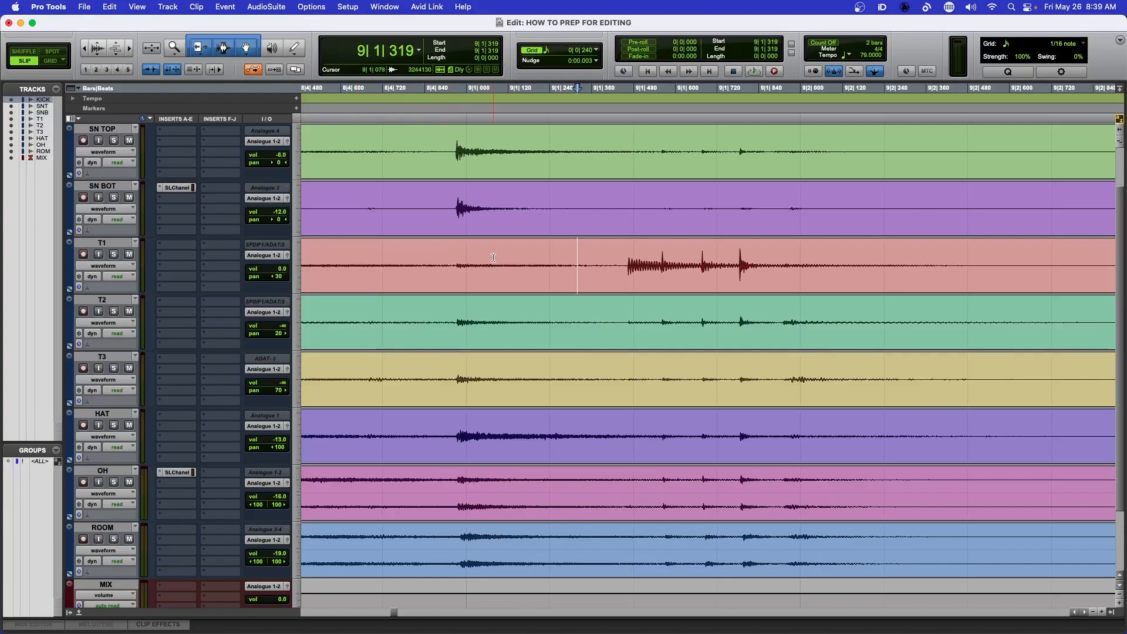
{"action": "key", "text": "space"}
{"action": "key", "text": "space"}
Lower the T1 fader to -9.0 dB while auditioning the tom fill, toggling its mute to compare.
{"action": "key", "text": "super+equal"}
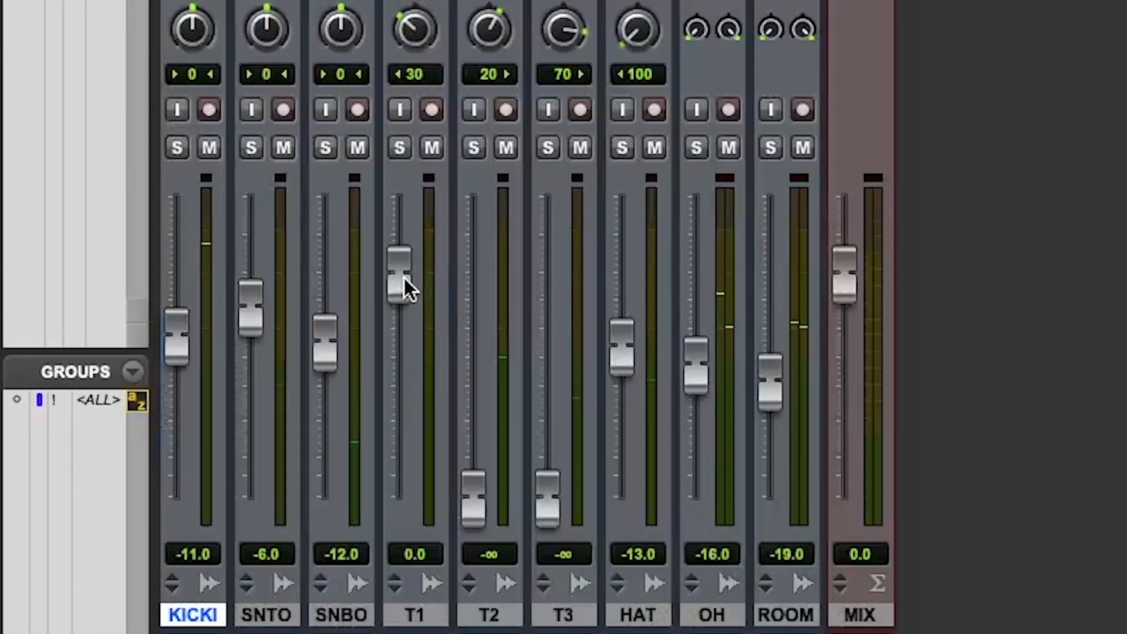
{"action": "left_click_drag", "start_coordinate": [160, 408], "coordinate": [159, 414]}
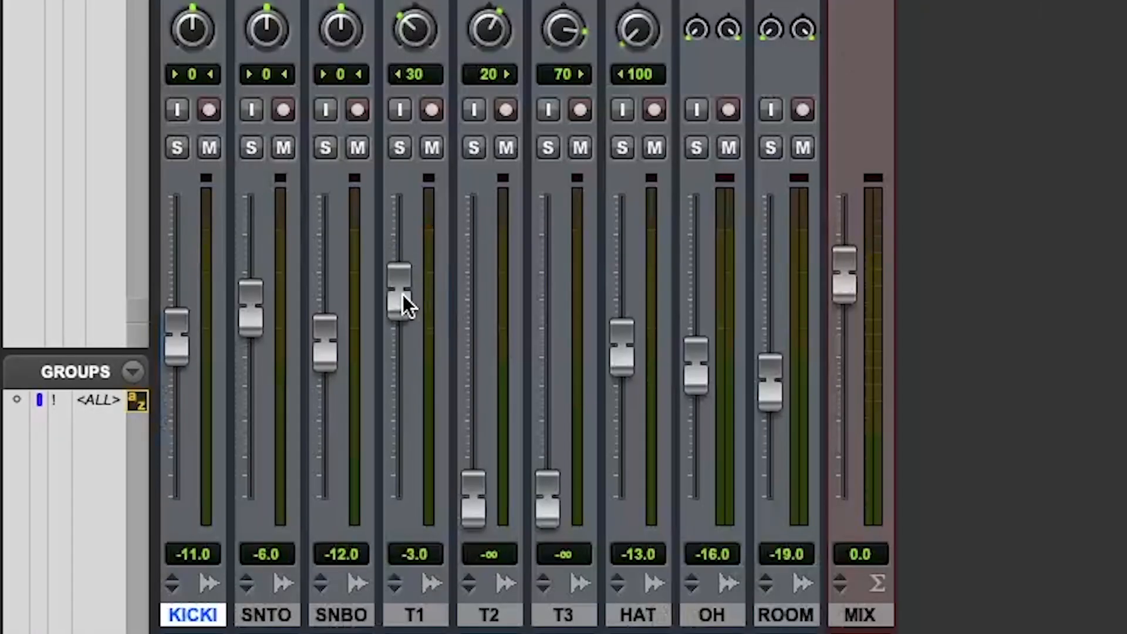
{"action": "key", "text": "space"}
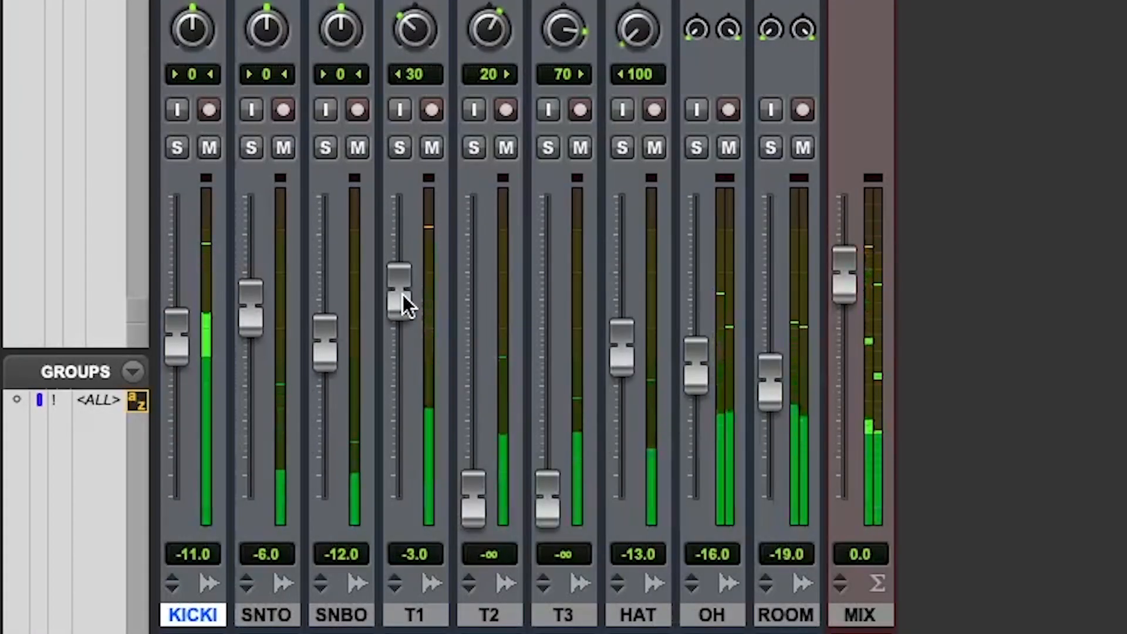
{"action": "mouse_move", "coordinate": [403, 295]}
{"action": "left_mouse_down"}
{"action": "mouse_move", "coordinate": [405, 323]}
{"action": "mouse_move", "coordinate": [404, 304]}
{"action": "left_mouse_up"}
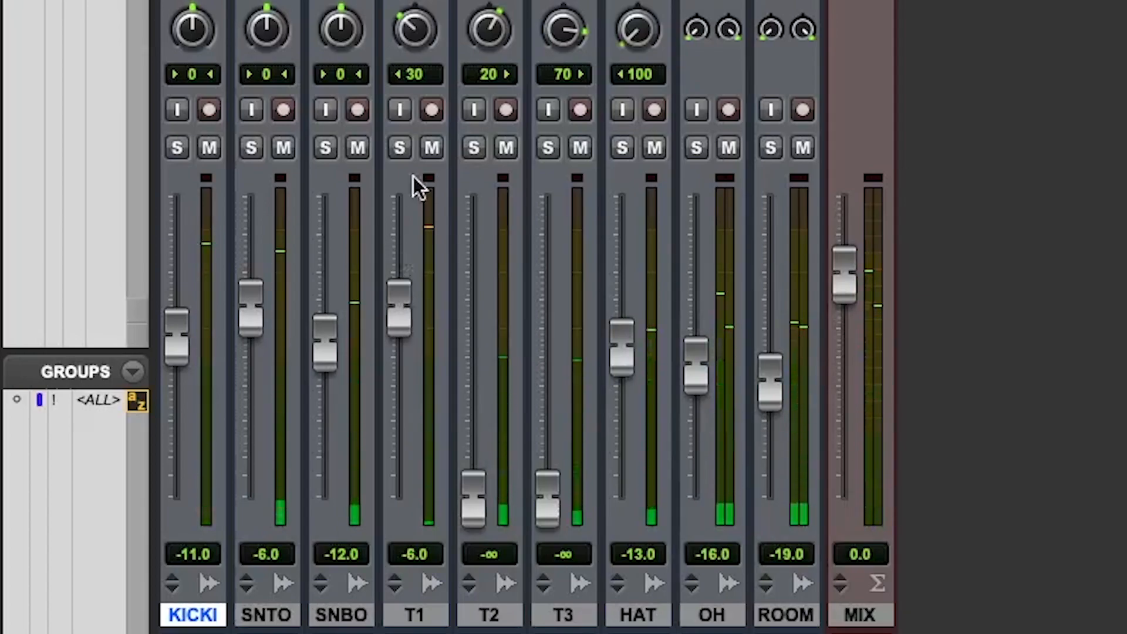
{"action": "left_click", "coordinate": [429, 146]}
{"action": "left_click", "coordinate": [431, 148]}
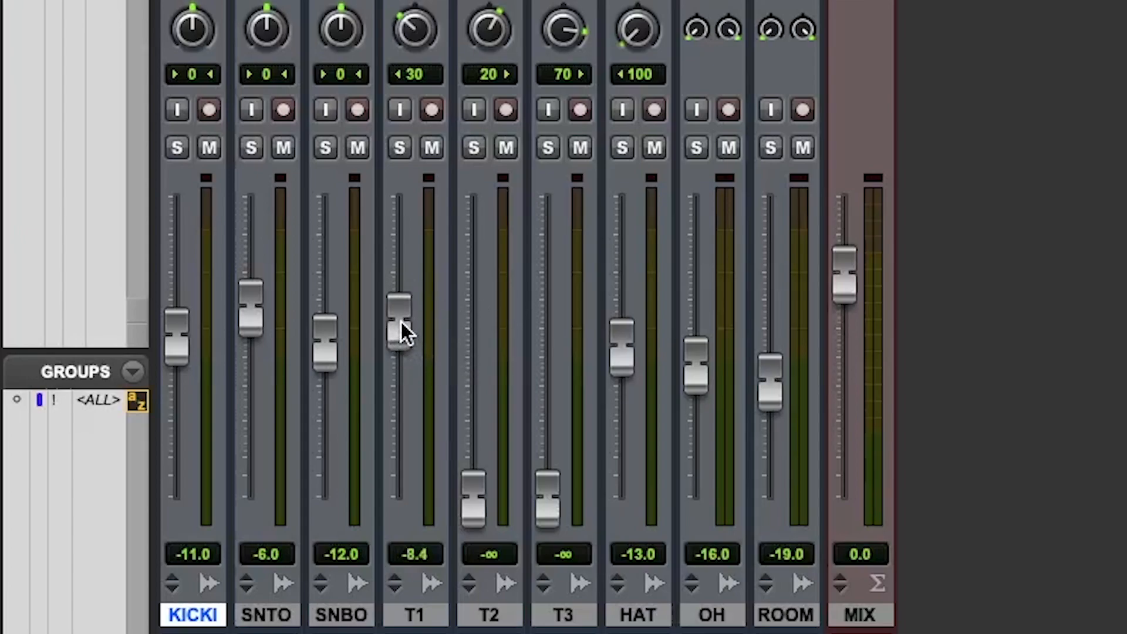
{"action": "left_click_drag", "start_coordinate": [400, 339], "coordinate": [398, 357]}
{"action": "key", "text": "space"}
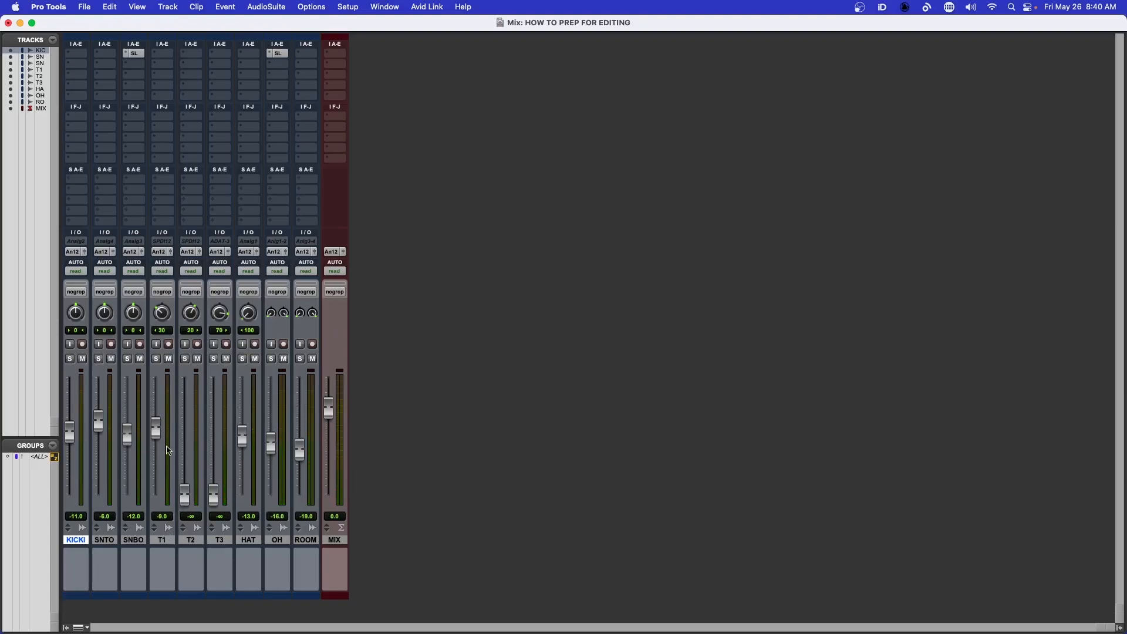
Place the playback cursor at 16|4|785, just before the T1 and T2 tom hits near bar 17.
{"action": "key", "text": "super+equal"}
{"action": "key", "text": "r"}
{"action": "key", "text": "r"}
{"action": "key", "text": "r"}
{"action": "key", "text": "r"}
{"action": "key", "text": "r"}
{"action": "key", "text": "r"}
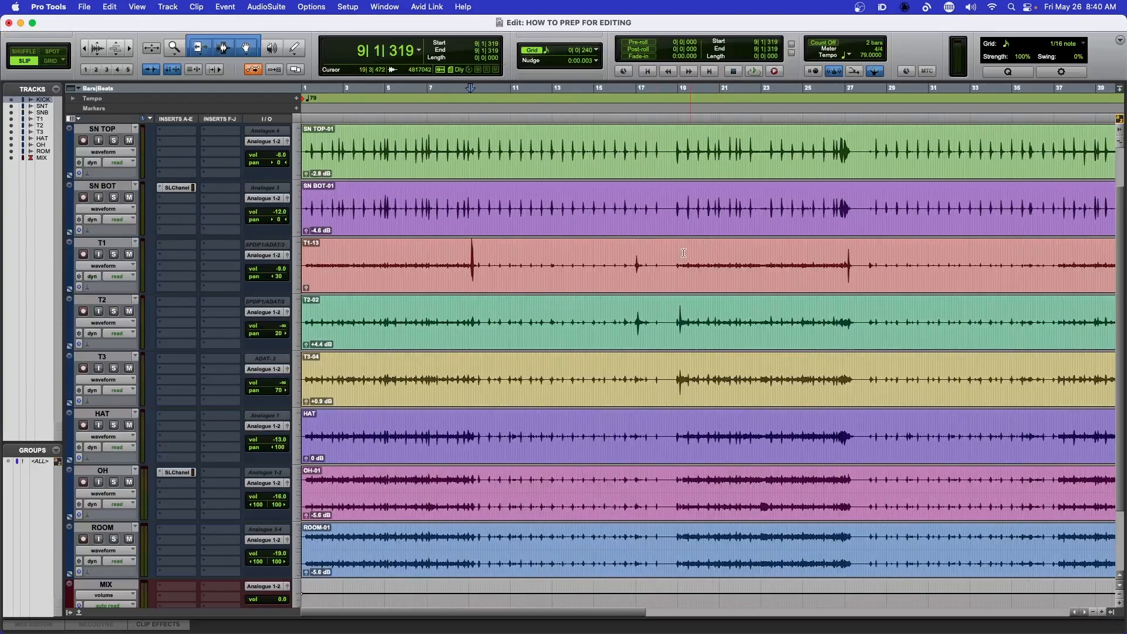
{"action": "left_click", "coordinate": [635, 257]}
{"action": "key", "text": "t"}
{"action": "key", "text": "t"}
{"action": "key", "text": "t"}
{"action": "key", "text": "t"}
{"action": "scroll", "coordinate": [469, 259], "scroll_direction": "down", "scroll_amount": 2}
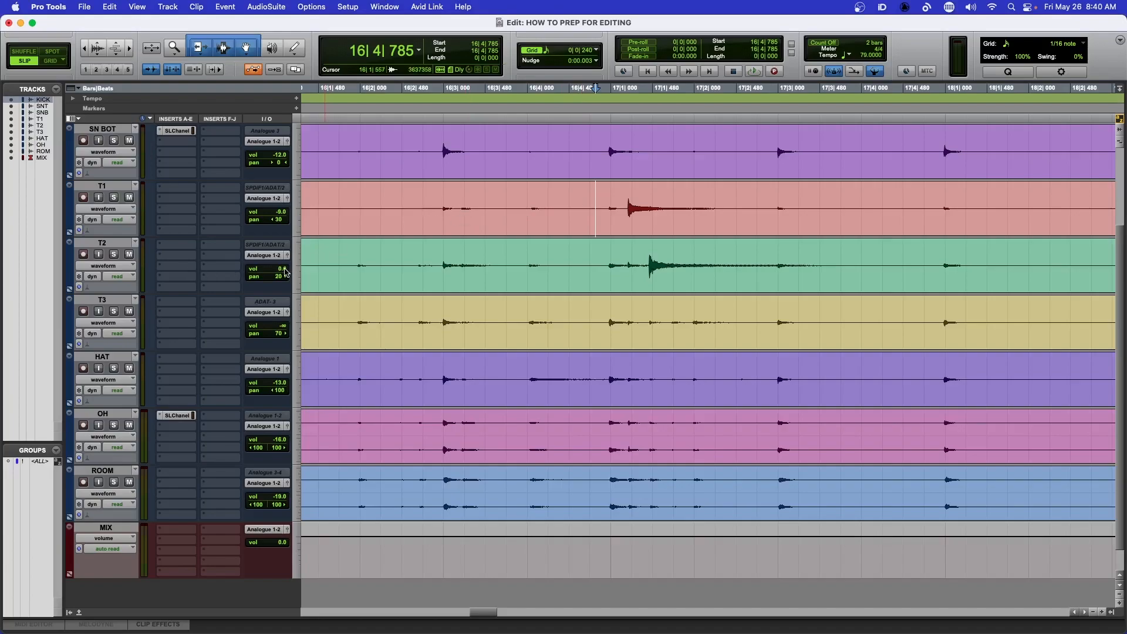
Select the T2 track and set its fader to -13.0 dB while auditioning the tom fill.
{"action": "key", "text": "space"}
{"action": "key", "text": "space"}
{"action": "left_click", "coordinate": [117, 247]}
{"action": "key", "text": "super+equal"}
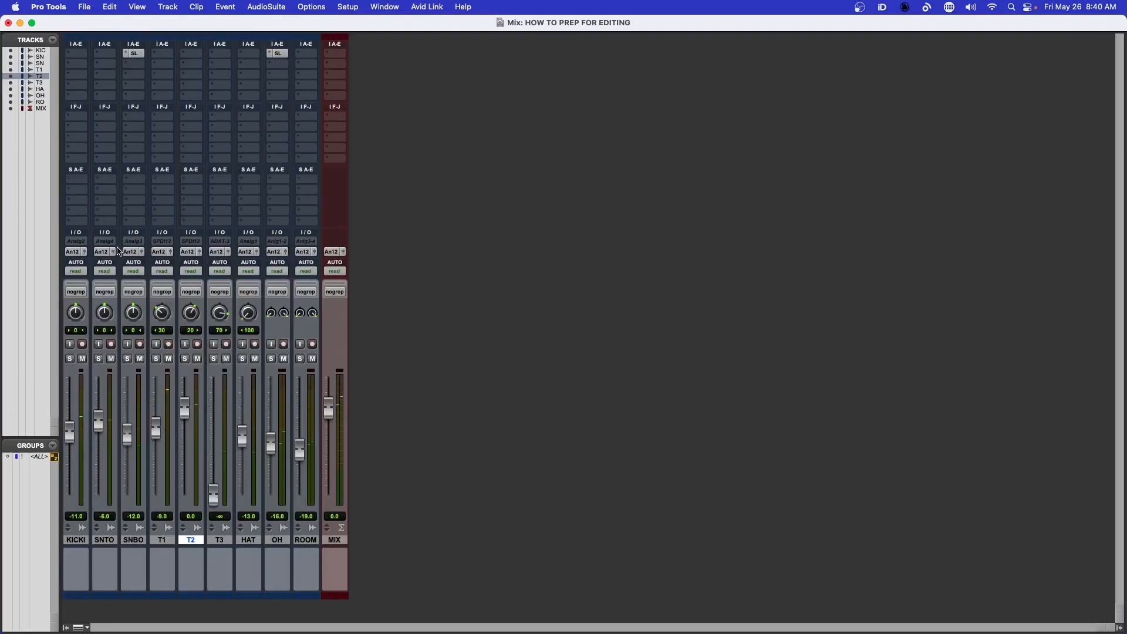
{"action": "left_click_drag", "start_coordinate": [484, 269], "coordinate": [468, 350]}
{"action": "key", "text": "space"}
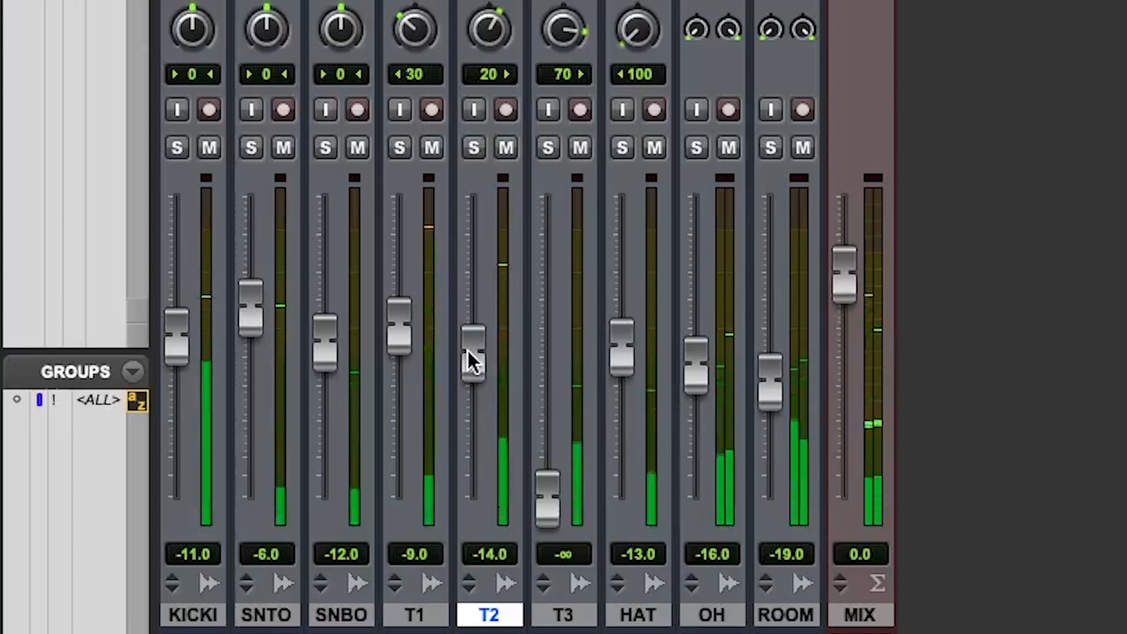
{"action": "left_click_drag", "start_coordinate": [467, 350], "coordinate": [467, 349]}
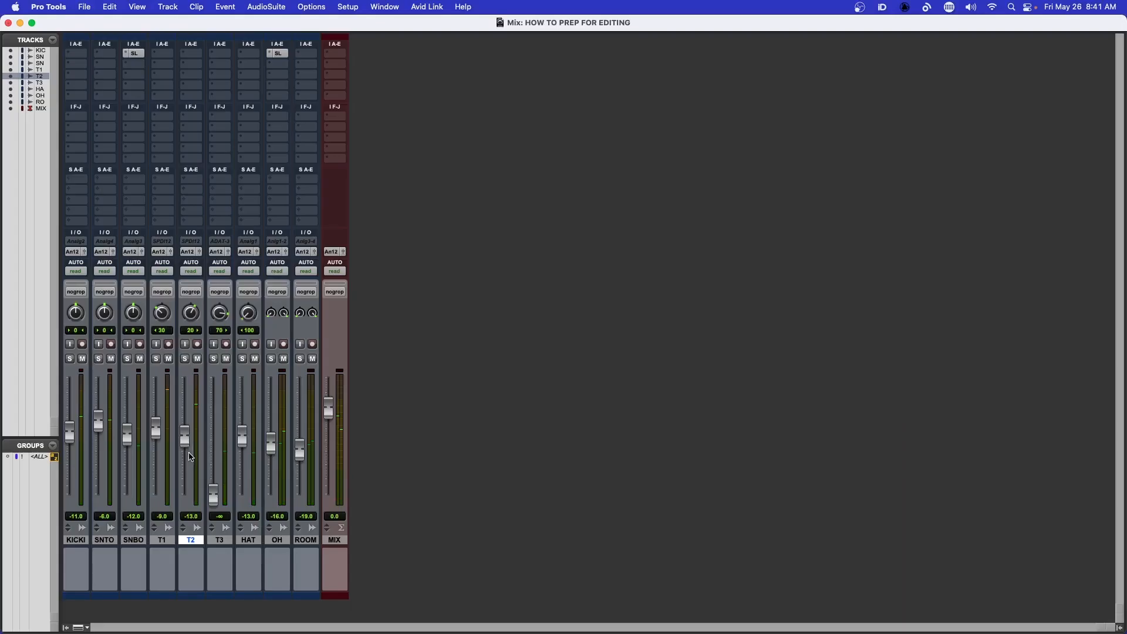
Select the T3 track and place the playback cursor at 19|1|026, just before its tom hit near bar 19.
{"action": "left_click", "coordinate": [220, 541]}
{"action": "key", "text": "super+equal"}
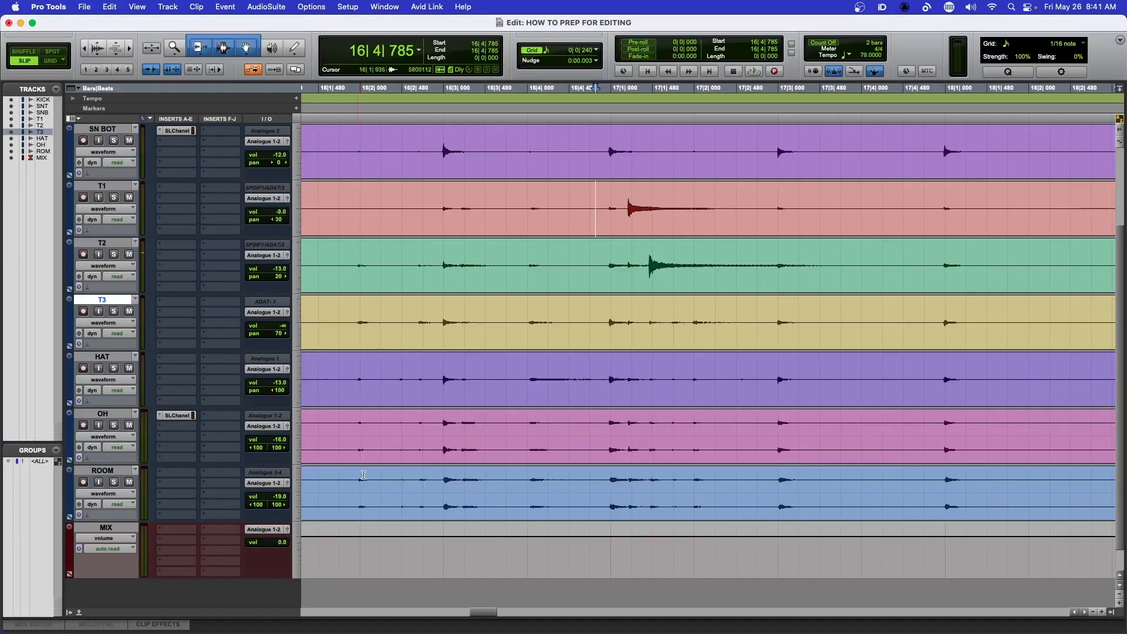
{"action": "key", "text": "r"}
{"action": "key", "text": "r"}
{"action": "key", "text": "r"}
{"action": "key", "text": "r"}
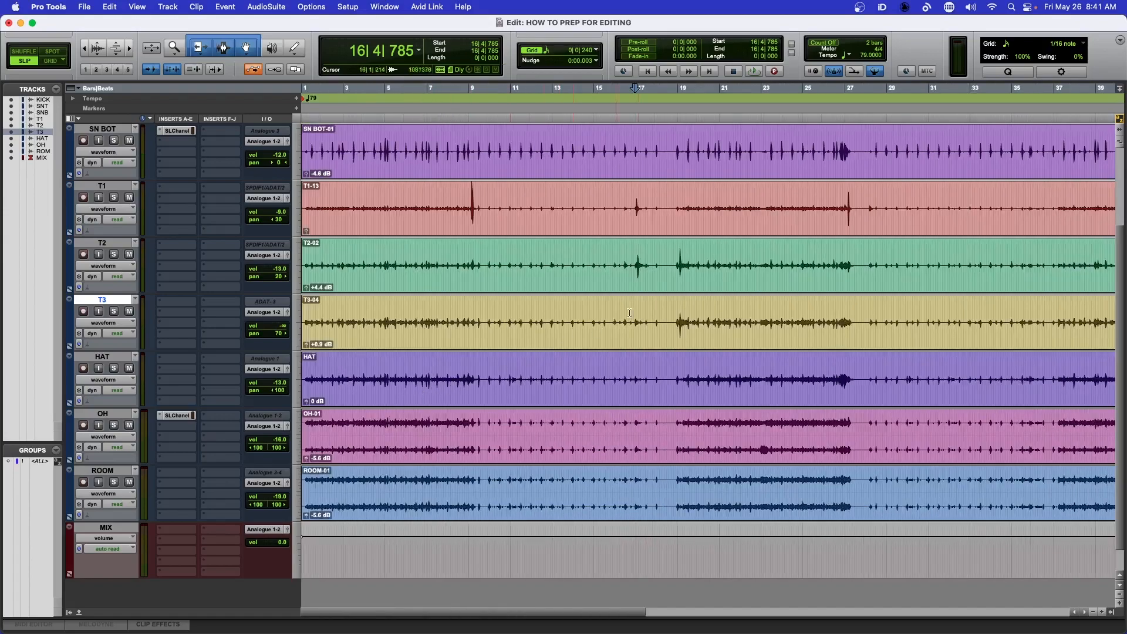
Bring the T3 fader up to 0.0 dB and lower it to -10.0 dB while auditioning the tom hit.
{"action": "key", "text": "super+equal"}
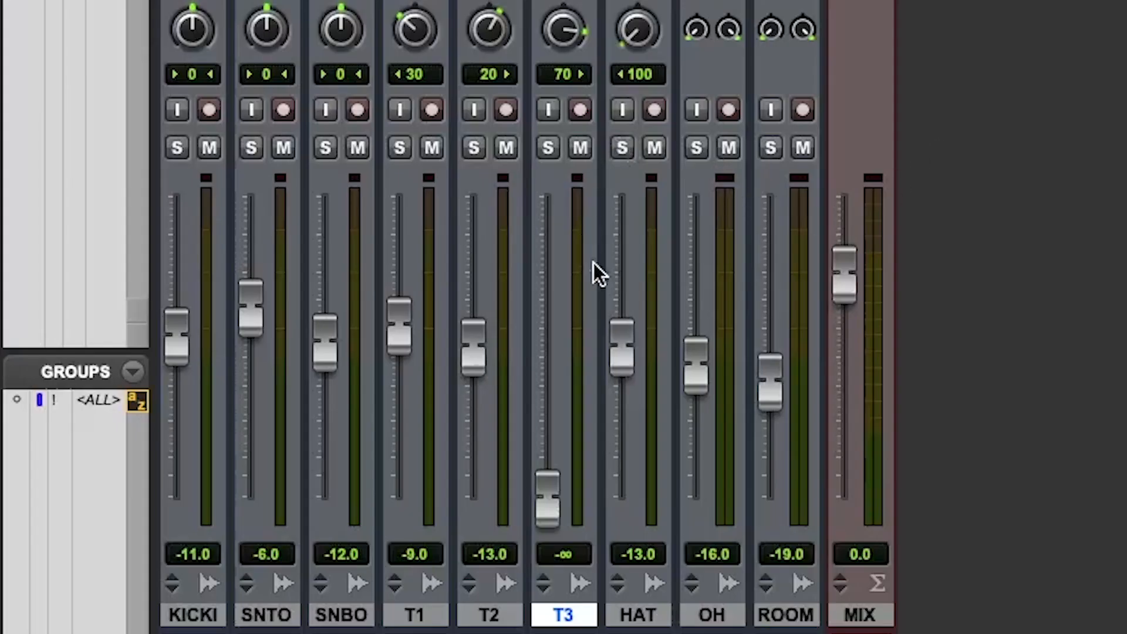
{"action": "left_click", "coordinate": [552, 493], "text": "alt"}
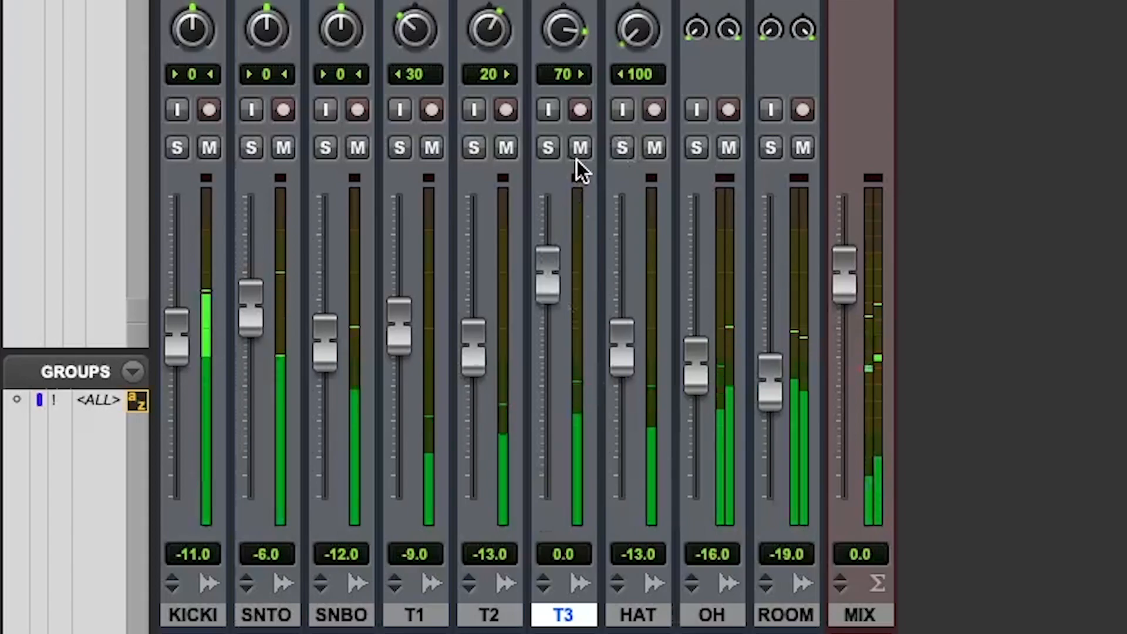
{"action": "mouse_move", "coordinate": [549, 276]}
{"action": "left_mouse_down"}
{"action": "mouse_move", "coordinate": [551, 332]}
{"action": "mouse_move", "coordinate": [552, 276]}
{"action": "left_mouse_up"}
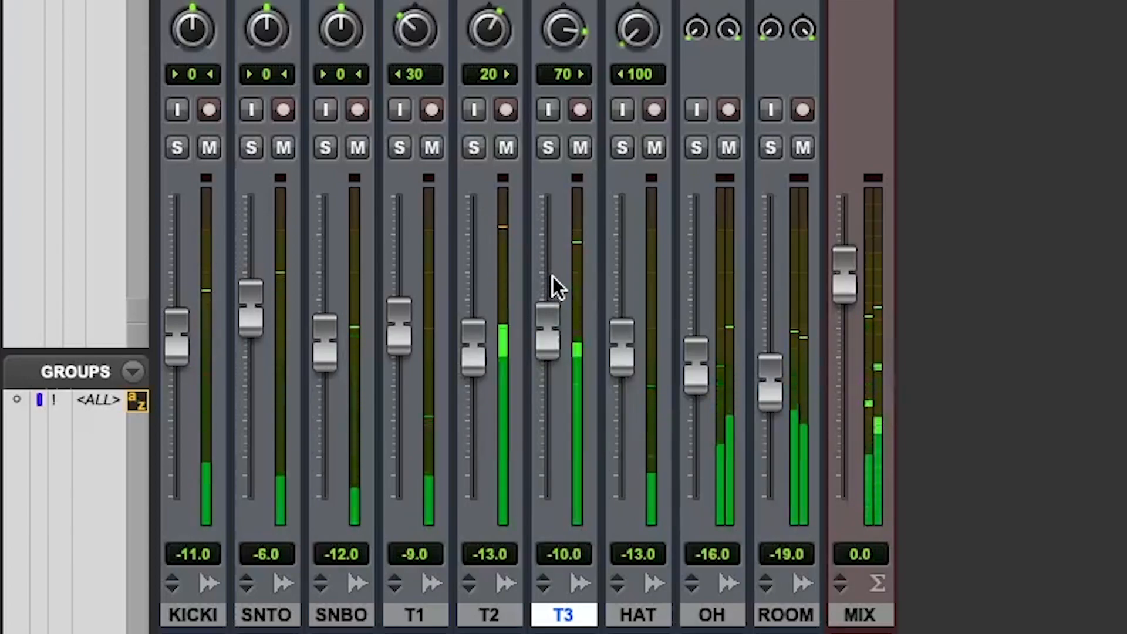
Audition the T3 tom hits around bars 45 to 47, starting playback from 43|4|652.
{"action": "key", "text": "super+equal"}
{"action": "key", "text": "r"}
{"action": "key", "text": "r"}
{"action": "key", "text": "r"}
{"action": "key", "text": "r"}
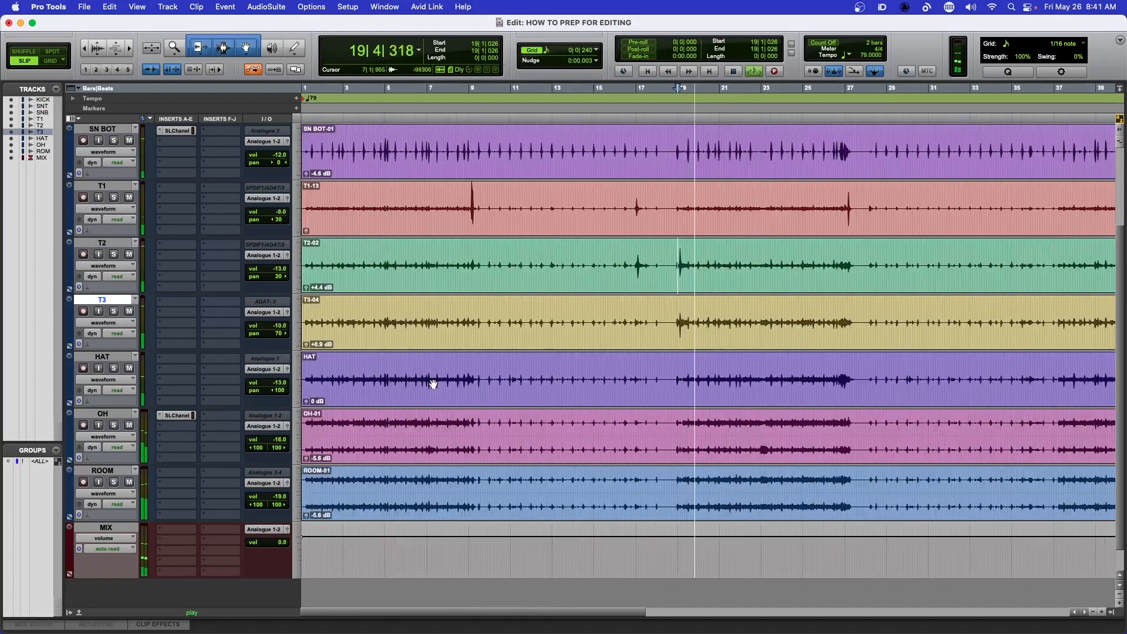
{"action": "key", "text": "space"}
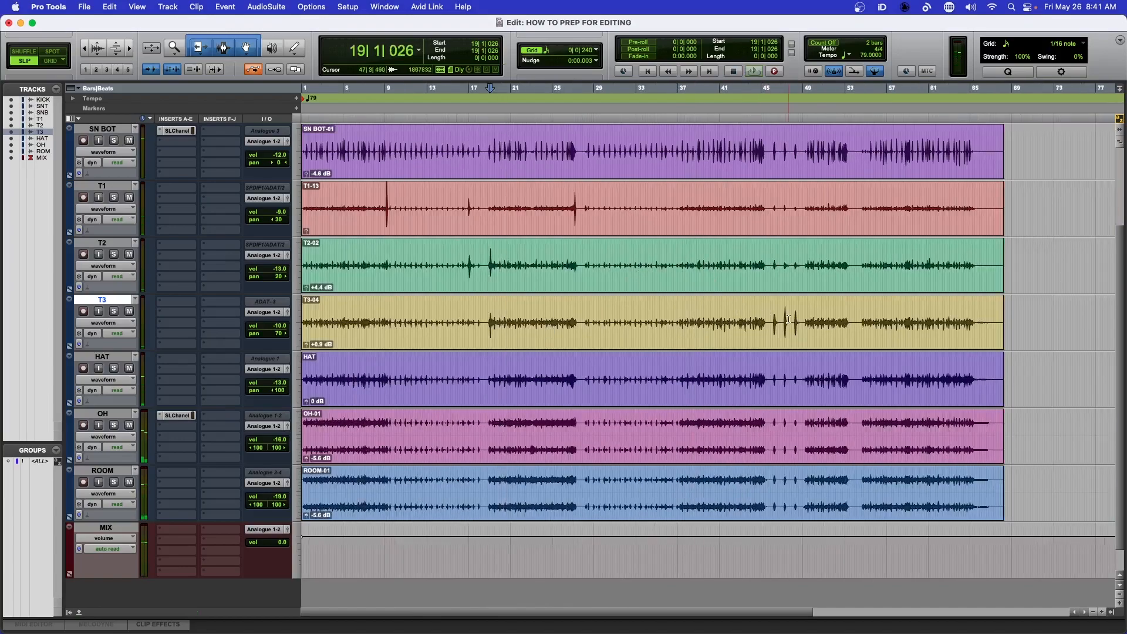
{"action": "left_click", "coordinate": [752, 312]}
{"action": "key", "text": "space"}
{"action": "key", "text": "t"}
{"action": "key", "text": "t"}
{"action": "key", "text": "t"}
{"action": "key", "text": "t"}
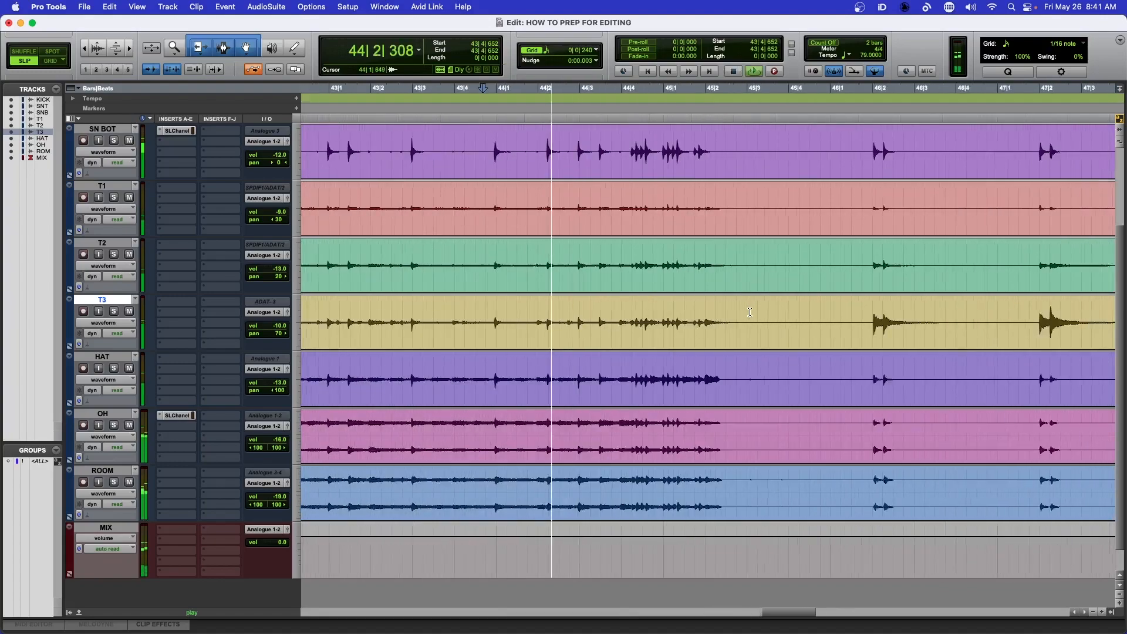
{"action": "scroll", "coordinate": [750, 312], "scroll_direction": "up", "scroll_amount": 2}
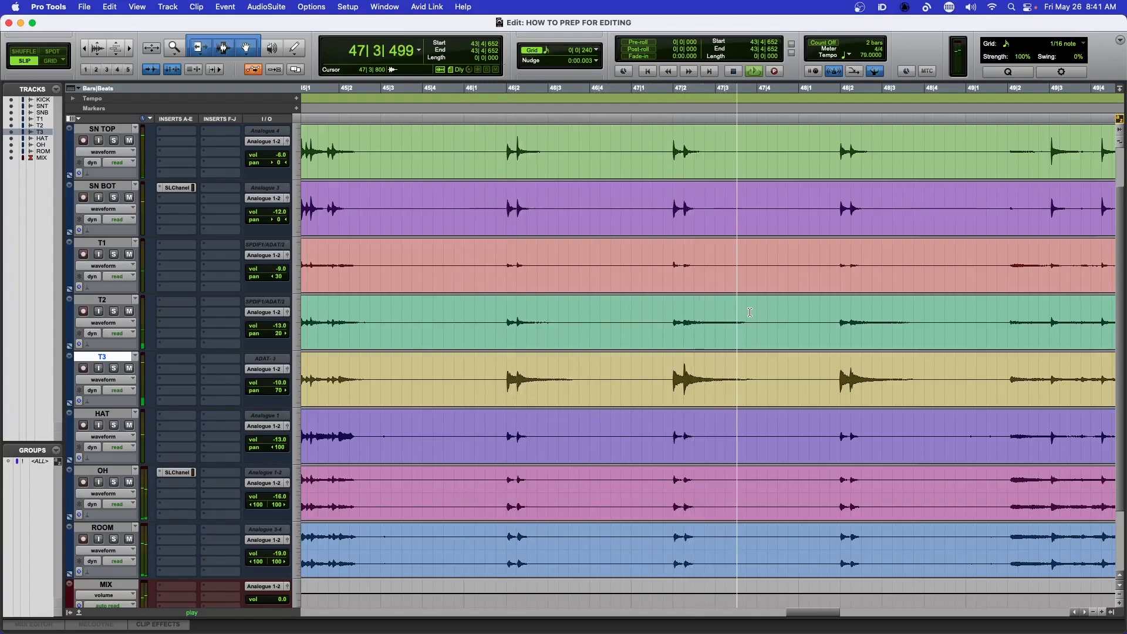
Replay the T3 tom hits from 47|1|509 and save the session.
{"action": "key", "text": "space"}
{"action": "left_click", "coordinate": [654, 311]}
{"action": "key", "text": "space"}
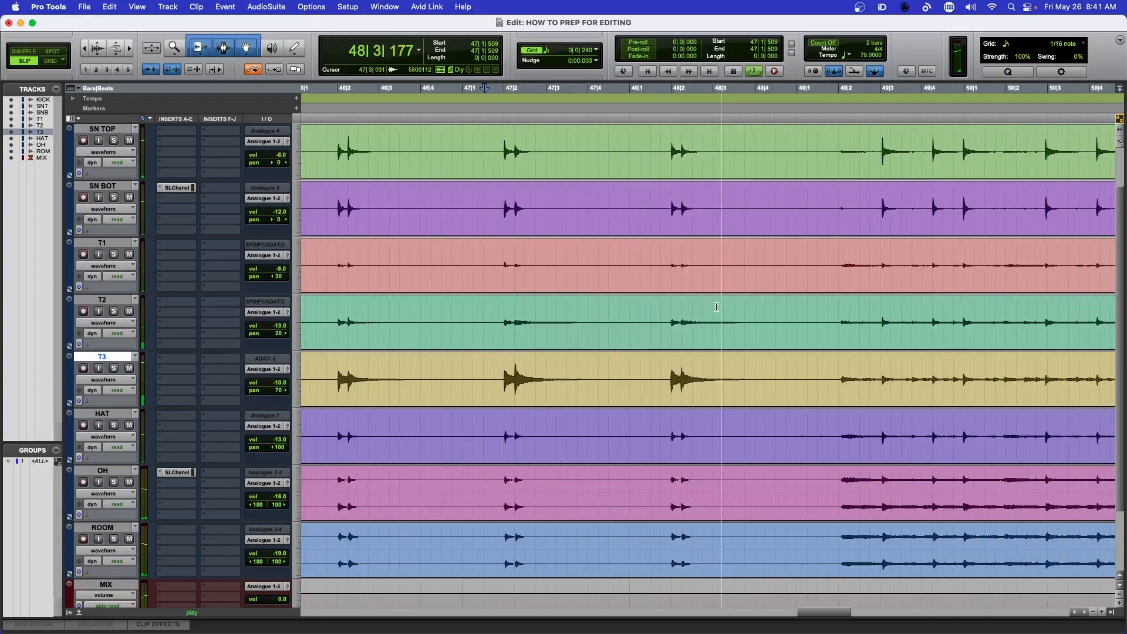
{"action": "key", "text": "space"}
{"action": "key", "text": "super+s"}
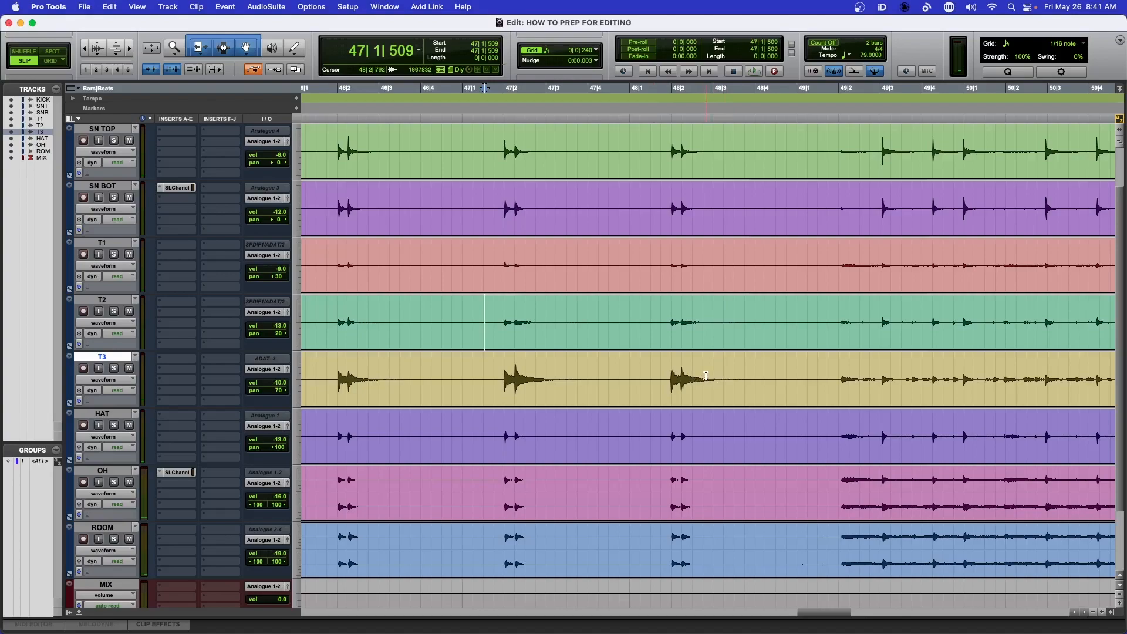
{"action": "scroll", "coordinate": [706, 376], "scroll_direction": "down", "scroll_amount": 6}
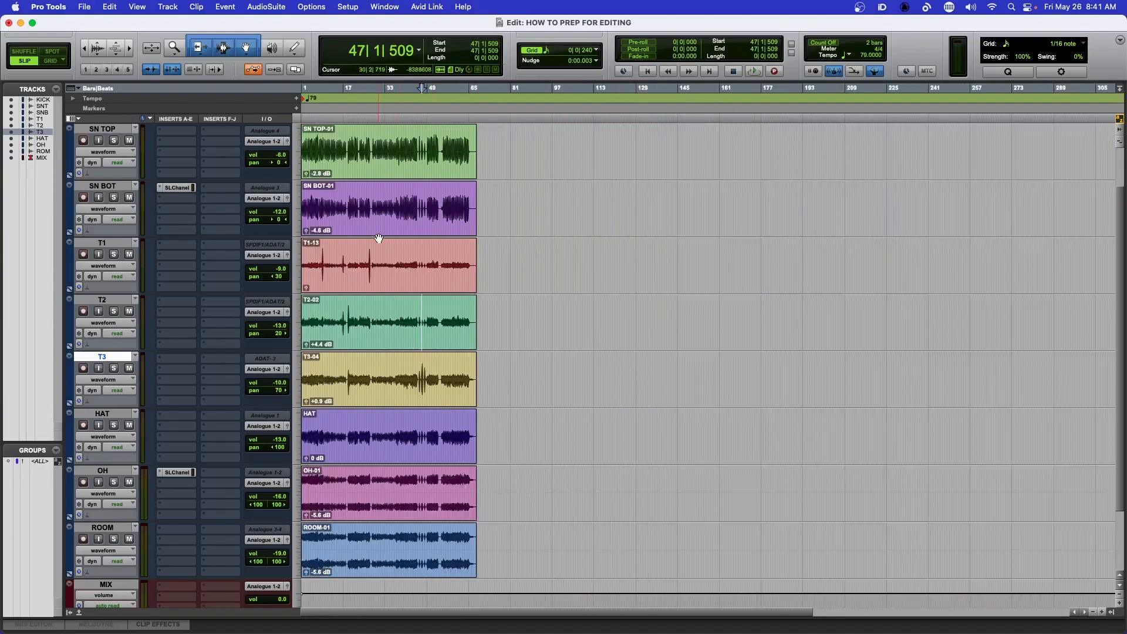
{"action": "scroll", "coordinate": [372, 182], "scroll_direction": "up", "scroll_amount": 3}
{"action": "scroll", "coordinate": [372, 183], "scroll_direction": "down", "scroll_amount": 1}
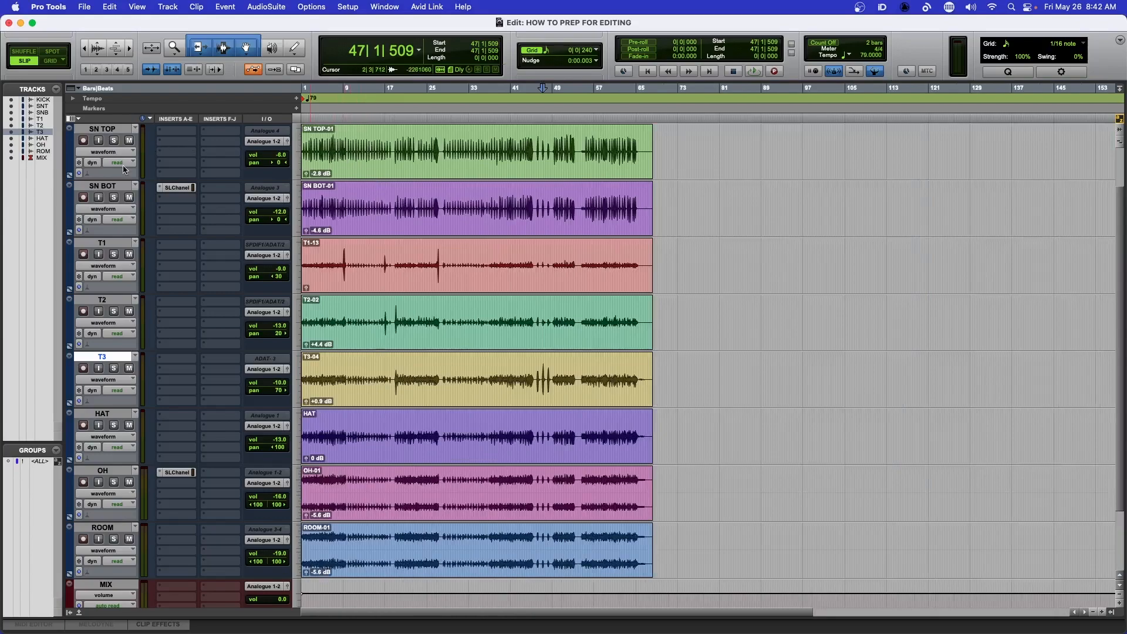
{"action": "key", "text": "super+equal"}
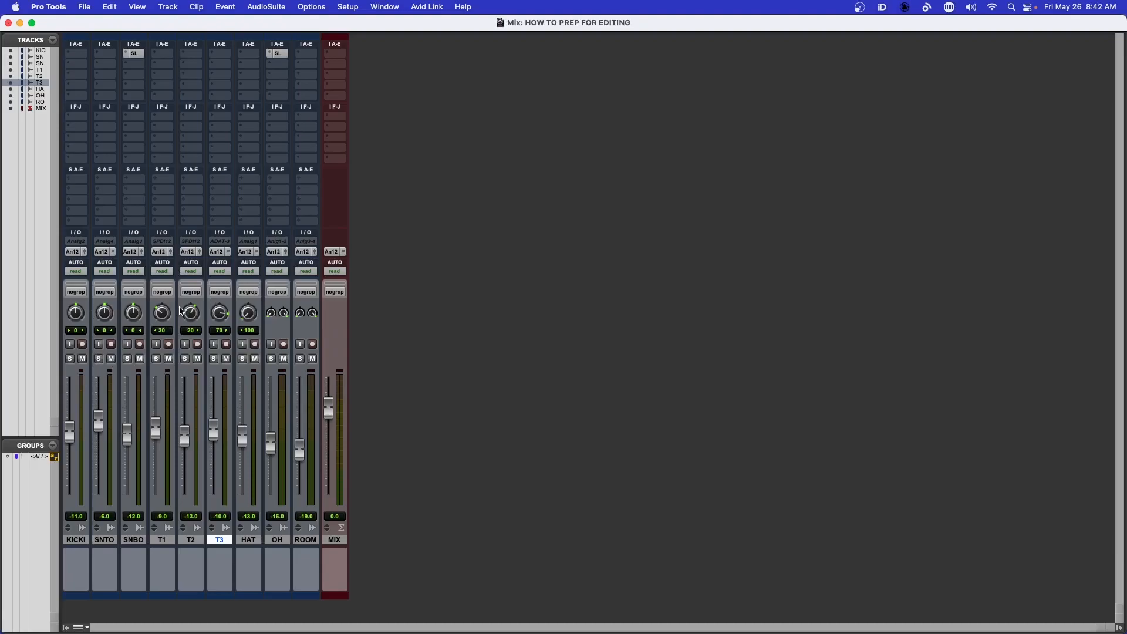
{"action": "key", "text": "super+equal"}
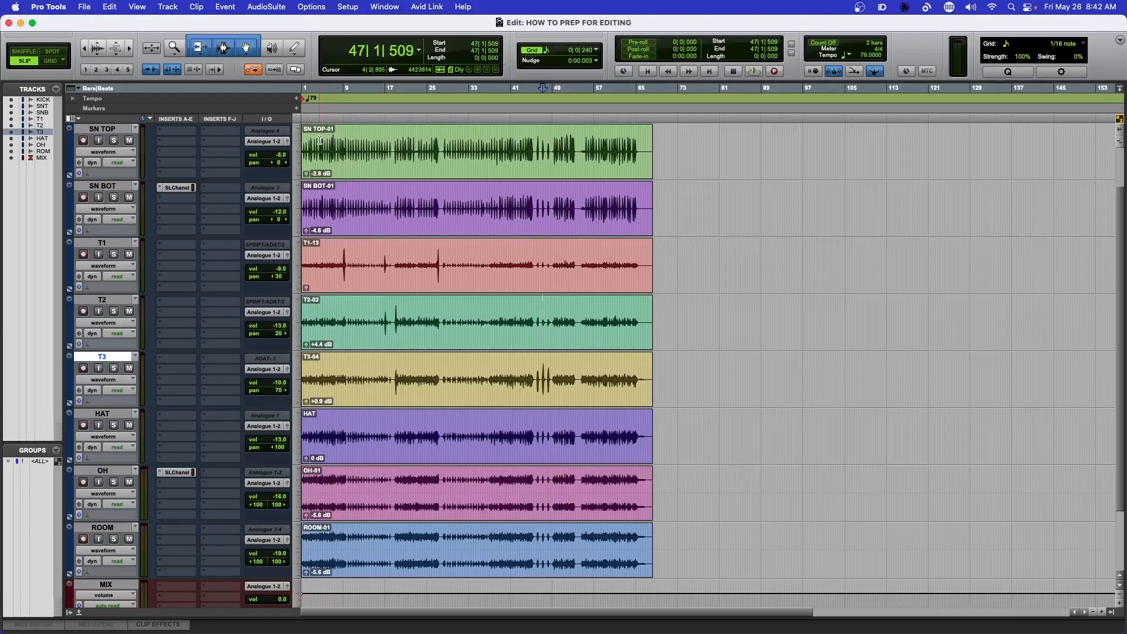
Audition the rough balance of all drum tracks from the start of the session, following the waveforms through the opening bars.
{"action": "key", "text": "Return"}
{"action": "key", "text": "space"}
{"action": "key", "text": "t"}
{"action": "key", "text": "t"}
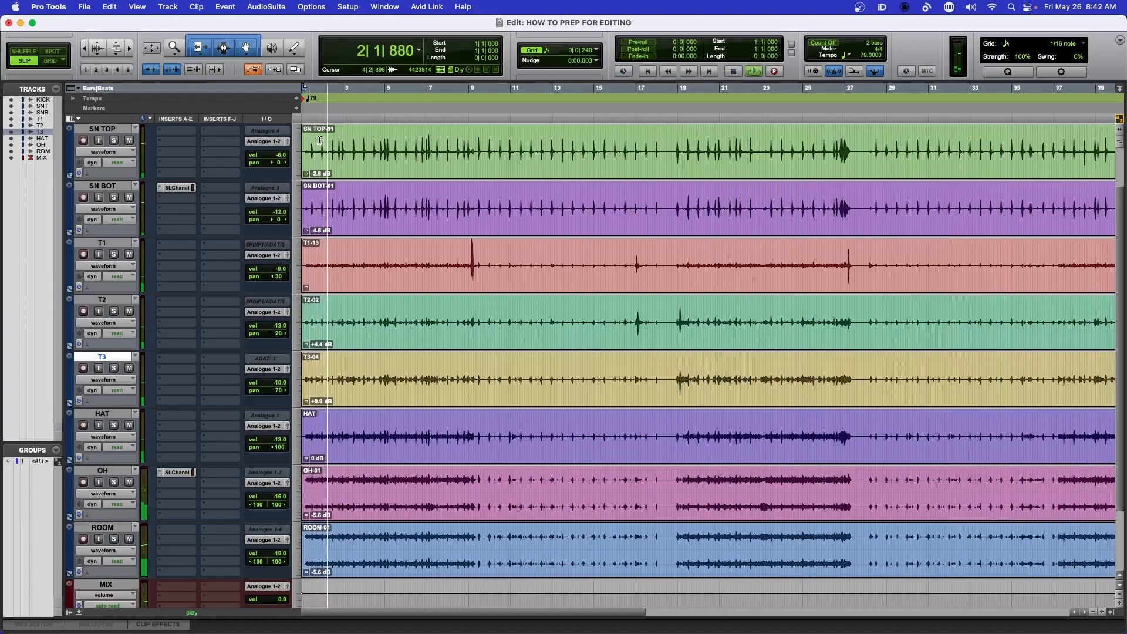
{"action": "key", "text": "t"}
{"action": "key", "text": "t"}
{"action": "key", "text": "t"}
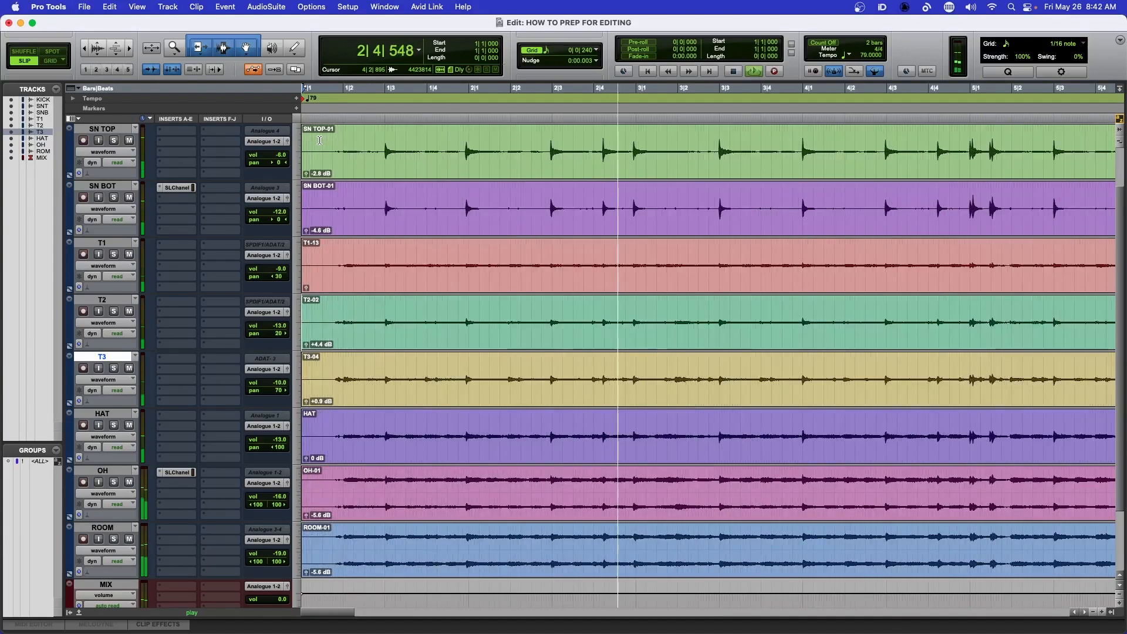
{"action": "scroll", "coordinate": [319, 140], "scroll_direction": "right", "scroll_amount": 2}
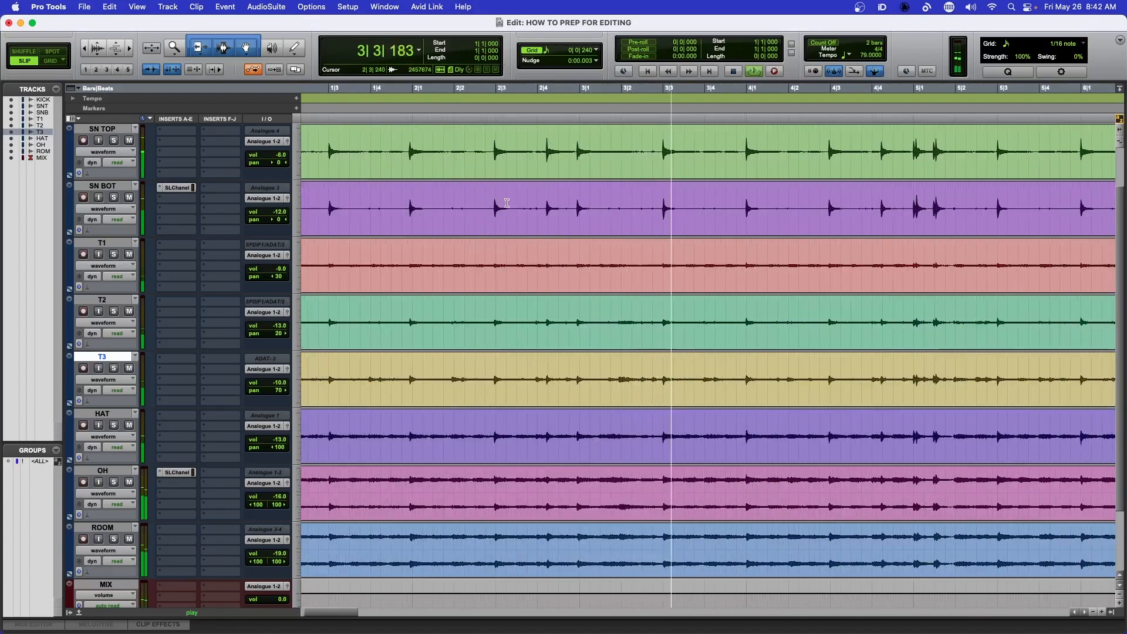
{"action": "scroll", "coordinate": [550, 194], "scroll_direction": "right", "scroll_amount": 6}
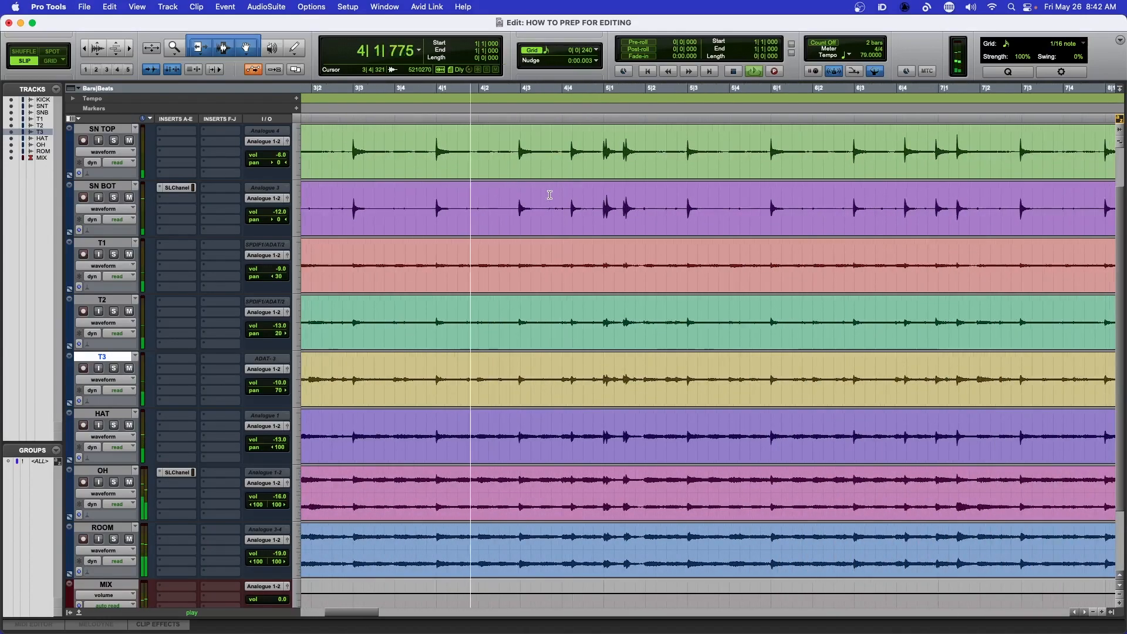
{"action": "scroll", "coordinate": [549, 194], "scroll_direction": "right", "scroll_amount": 2}
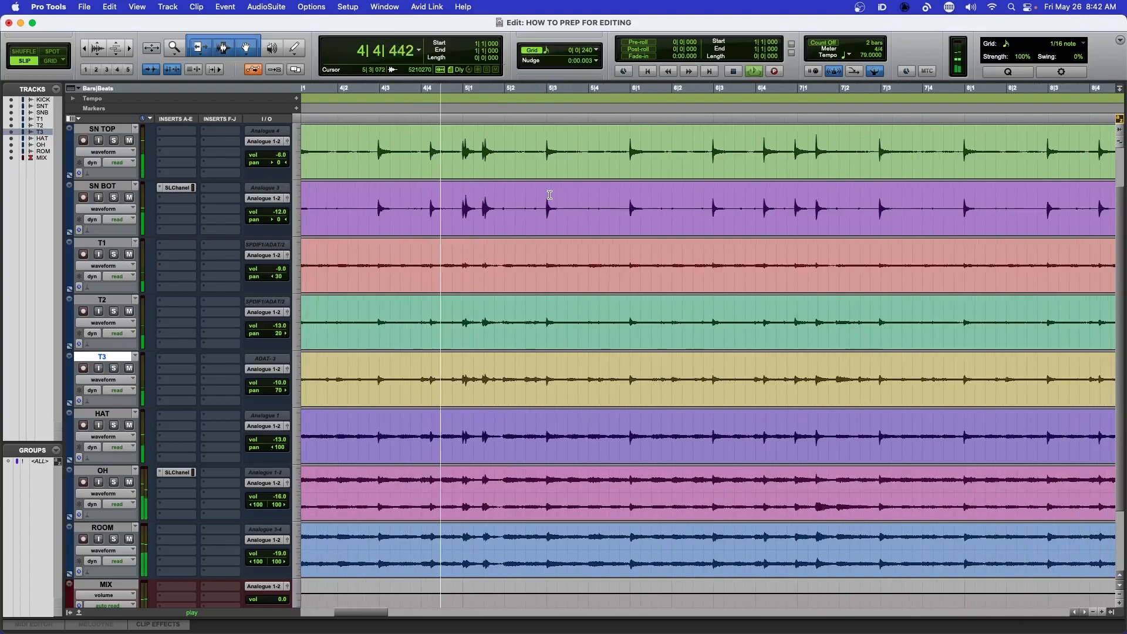
{"action": "scroll", "coordinate": [550, 194], "scroll_direction": "right", "scroll_amount": 3}
{"action": "scroll", "coordinate": [550, 195], "scroll_direction": "right", "scroll_amount": 2}
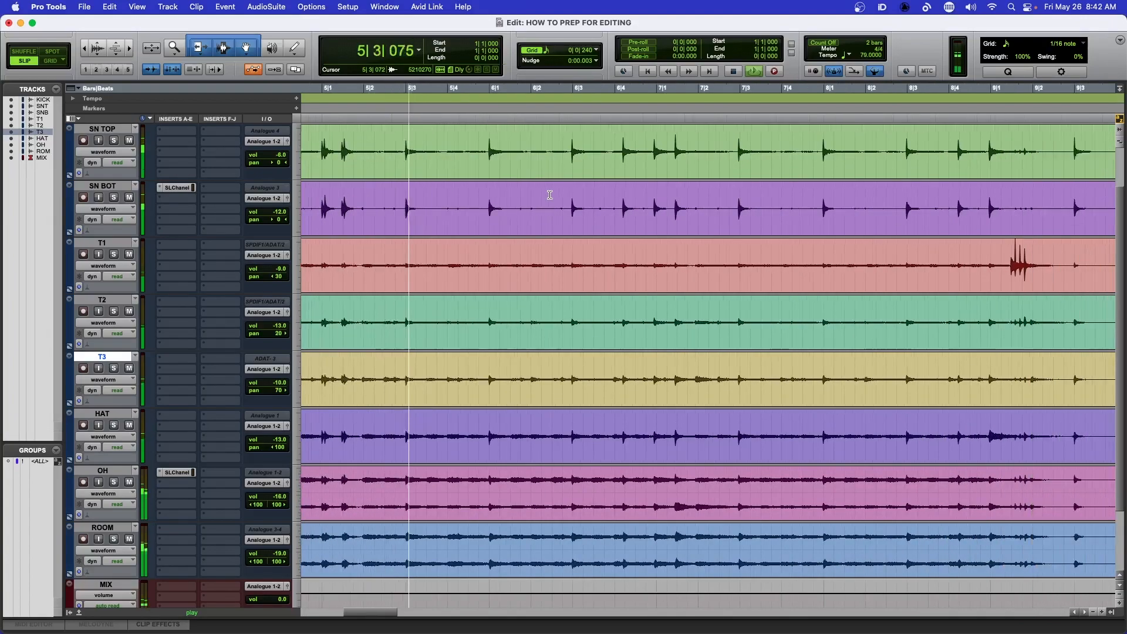
{"action": "key", "text": "space"}
Audition the drum balance in the quieter section after the T1 fill, starting playback from 9|4|592.
{"action": "key", "text": "t"}
{"action": "key", "text": "t"}
{"action": "key", "text": "t"}
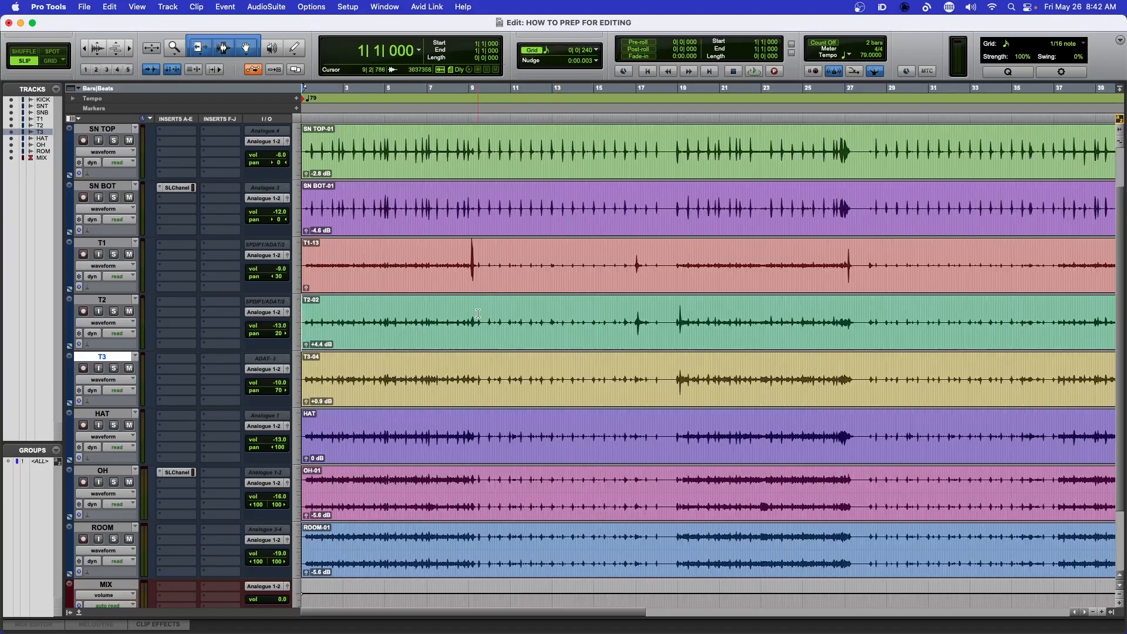
{"action": "left_click", "coordinate": [487, 371]}
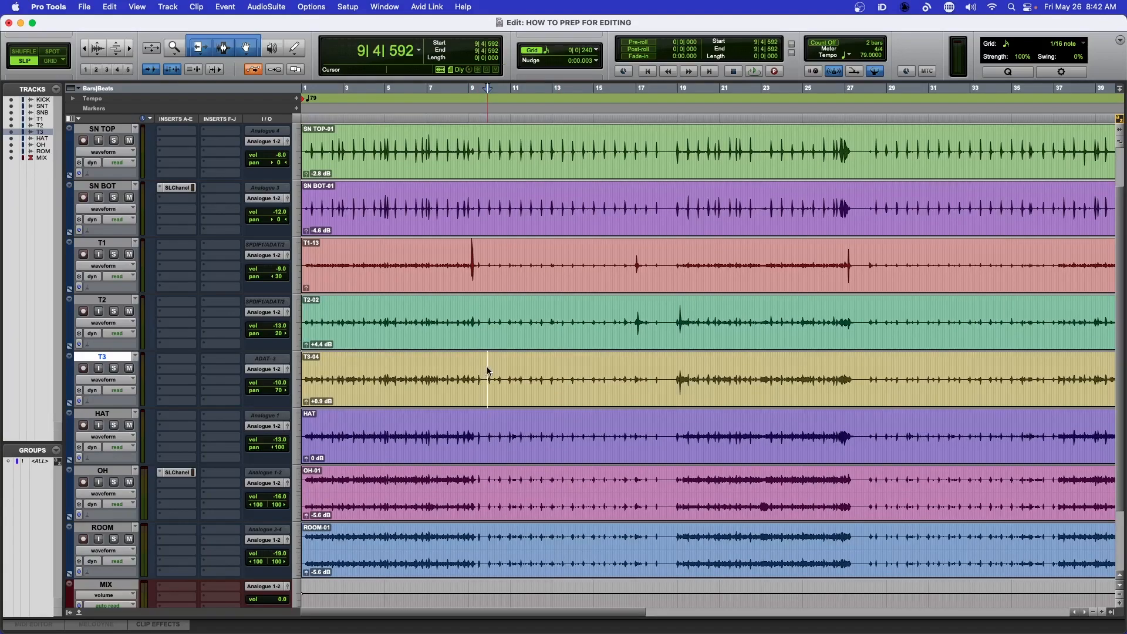
{"action": "key", "text": "space"}
{"action": "key", "text": "t"}
{"action": "key", "text": "t"}
{"action": "key", "text": "t"}
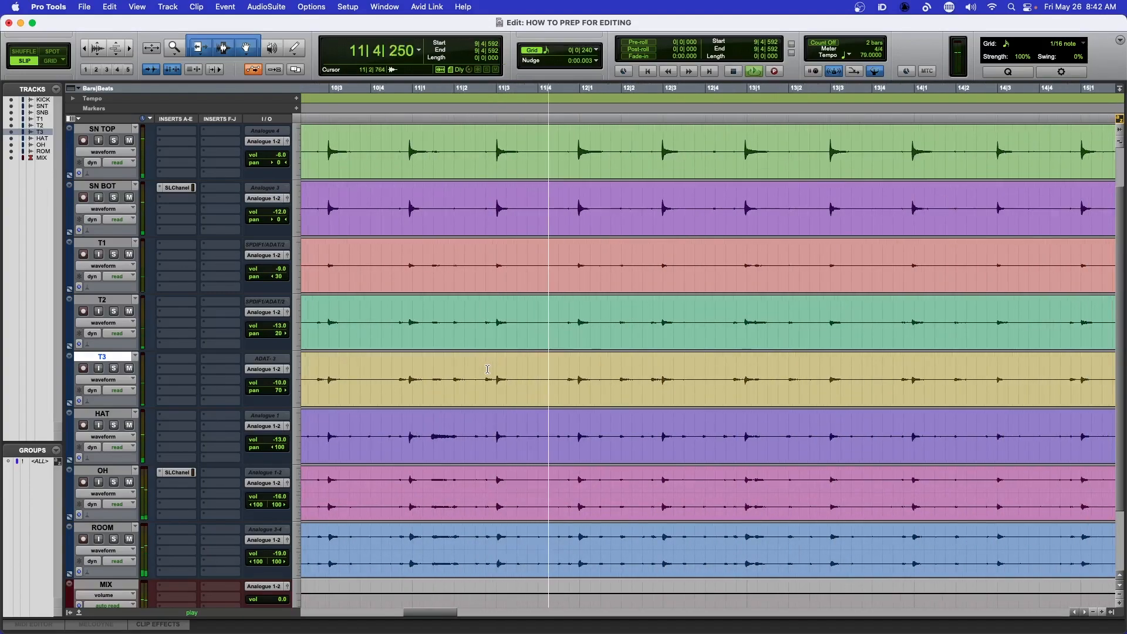
{"action": "scroll", "coordinate": [487, 369], "scroll_direction": "up", "scroll_amount": 2}
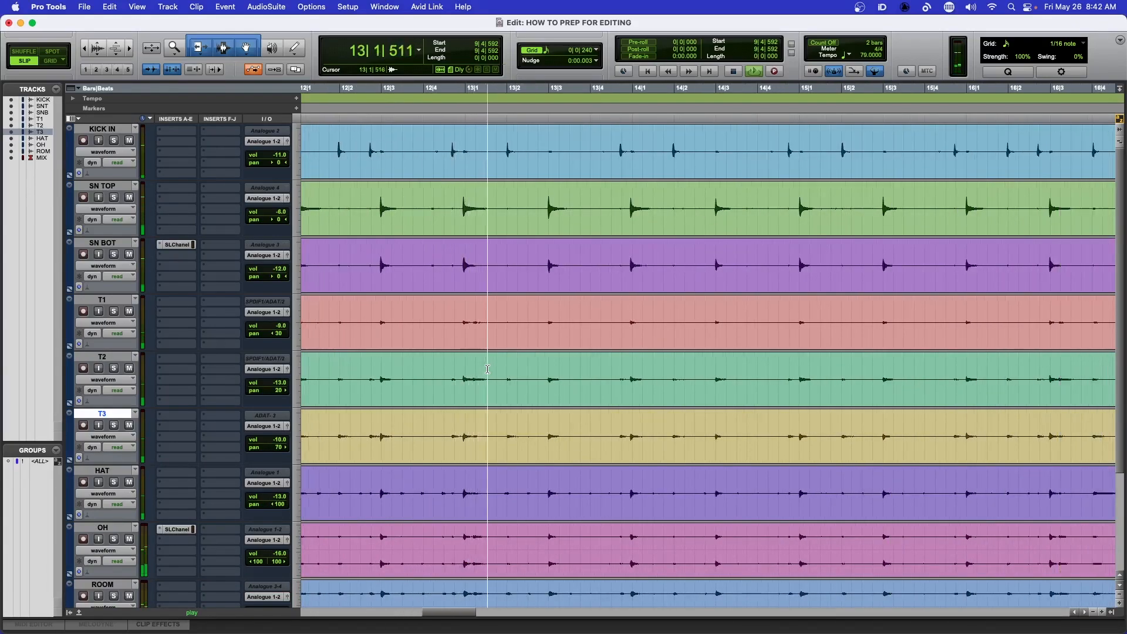
{"action": "key", "text": "space"}
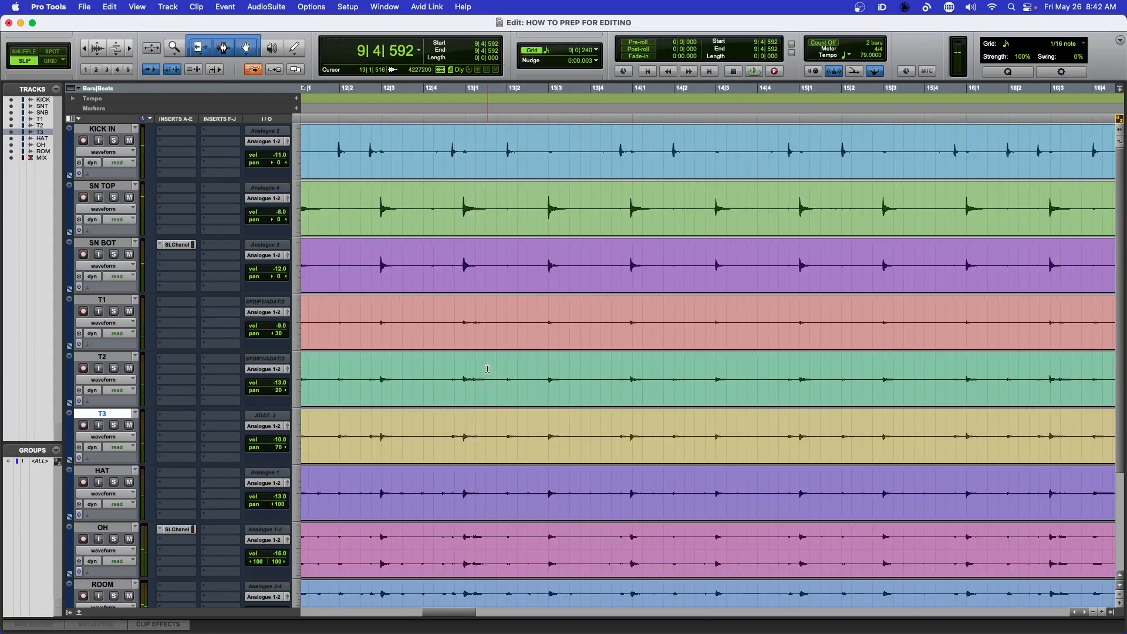
{"action": "key", "text": "super+bracketleft"}
{"action": "key", "text": "super+bracketleft"}
{"action": "key", "text": "super+bracketleft"}
{"action": "key", "text": "super+bracketleft"}
{"action": "key", "text": "super+bracketleft"}
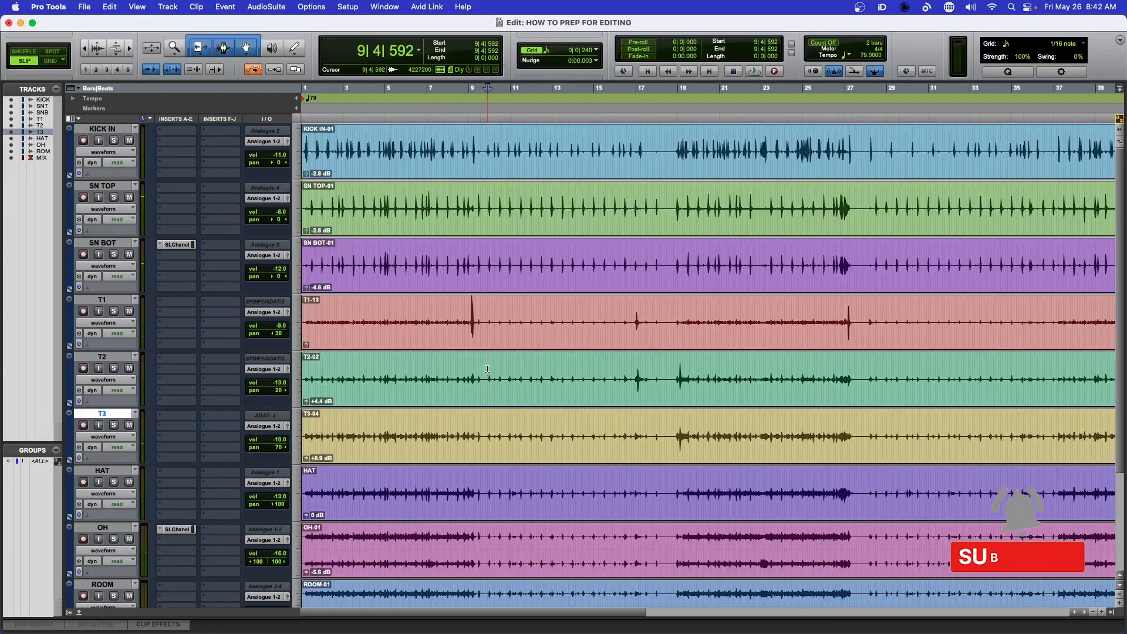